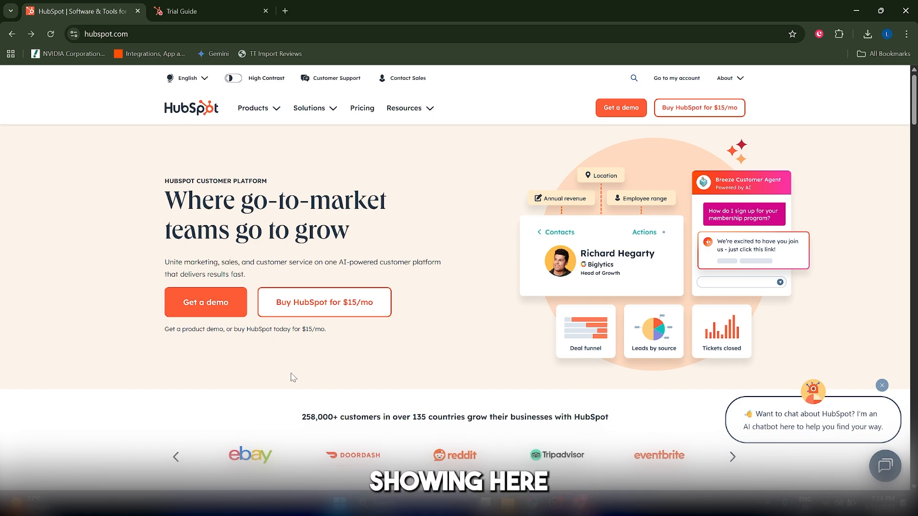
Step: Open the HubSpot pricing page and compare the Marketing Hub plans, including the Professional plan's price and trial
{"action": "left_click", "coordinate": [354, 112]}
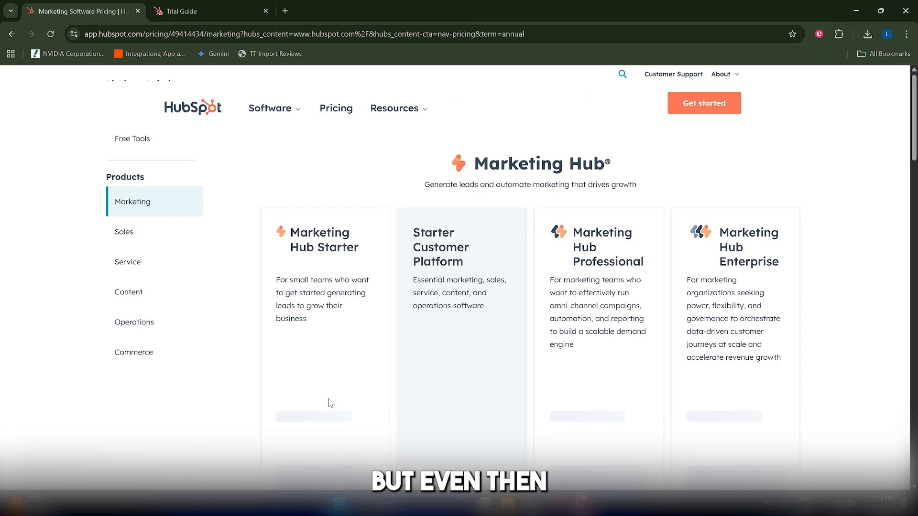
{"action": "scroll", "coordinate": [576, 247], "scroll_direction": "down", "scroll_amount": 3}
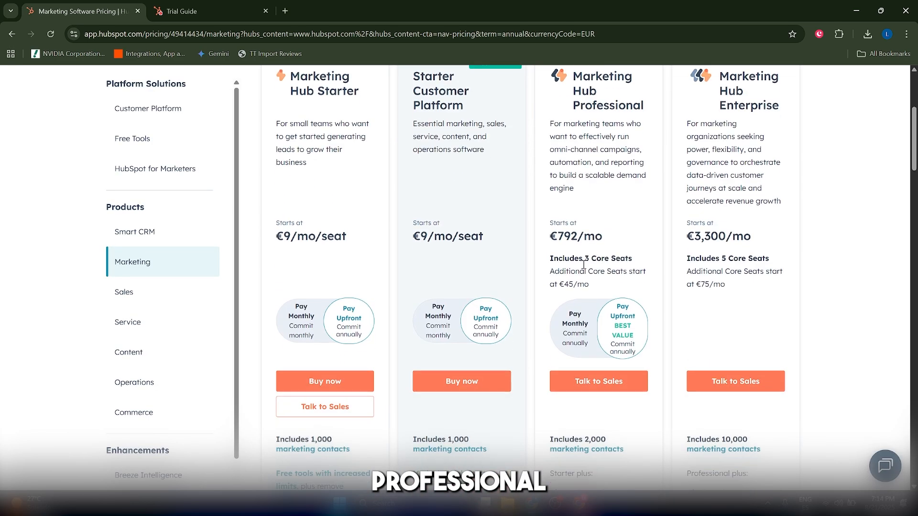
{"action": "scroll", "coordinate": [587, 301], "scroll_direction": "up", "scroll_amount": 4}
{"action": "scroll", "coordinate": [585, 303], "scroll_direction": "up", "scroll_amount": 1}
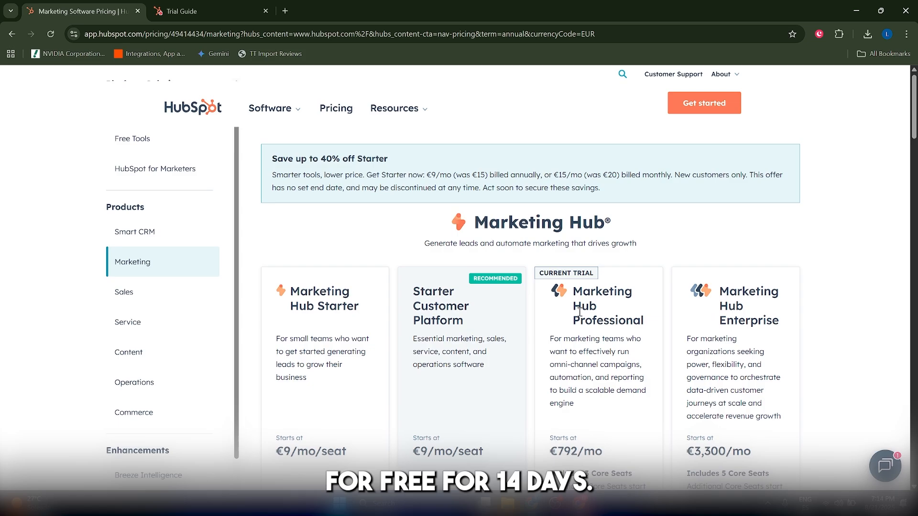
{"action": "scroll", "coordinate": [579, 311], "scroll_direction": "down", "scroll_amount": 5}
{"action": "scroll", "coordinate": [579, 318], "scroll_direction": "down", "scroll_amount": 5}
{"action": "scroll", "coordinate": [579, 330], "scroll_direction": "up", "scroll_amount": 10}
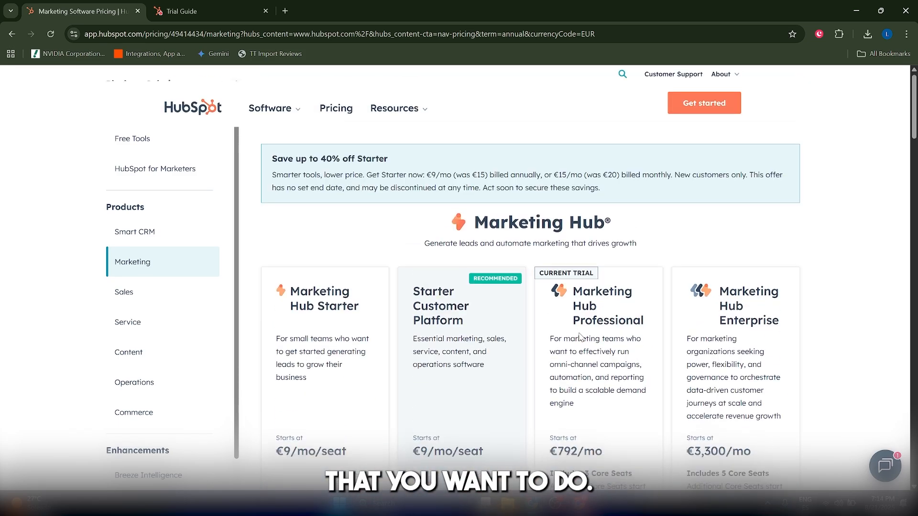
Step: Switch to the Trial Guide and review the Marketing Hub Professional setup tasks and the teammate invitation section
{"action": "left_click", "coordinate": [230, 4]}
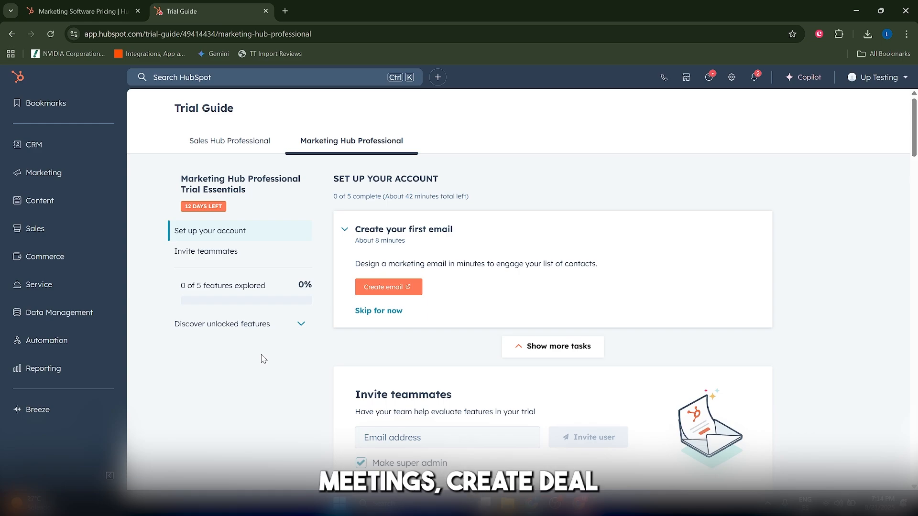
{"action": "scroll", "coordinate": [263, 359], "scroll_direction": "down", "scroll_amount": 5}
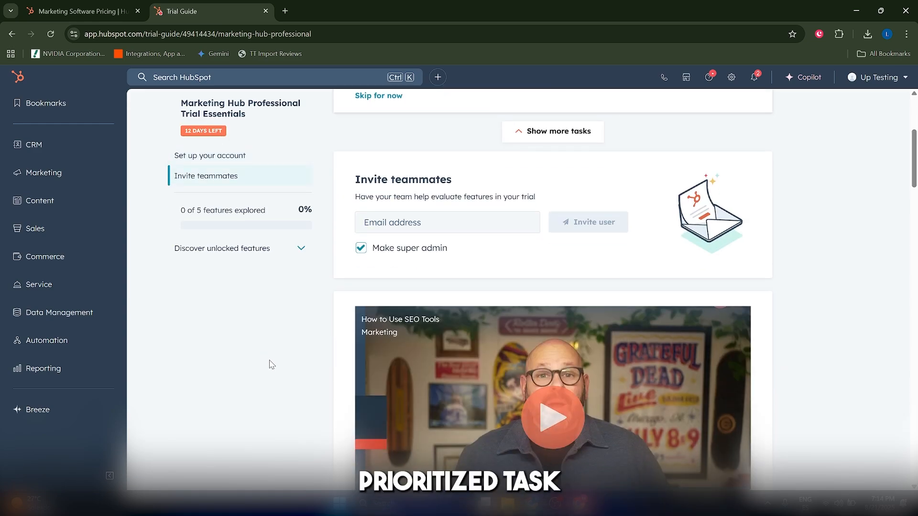
{"action": "scroll", "coordinate": [272, 368], "scroll_direction": "up", "scroll_amount": 5}
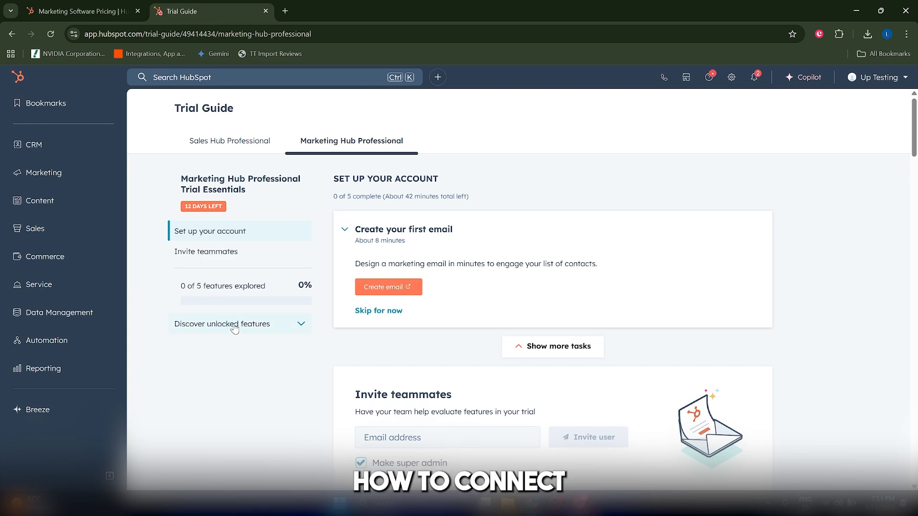
{"action": "scroll", "coordinate": [244, 332], "scroll_direction": "down", "scroll_amount": 1}
{"action": "scroll", "coordinate": [256, 352], "scroll_direction": "up", "scroll_amount": 1}
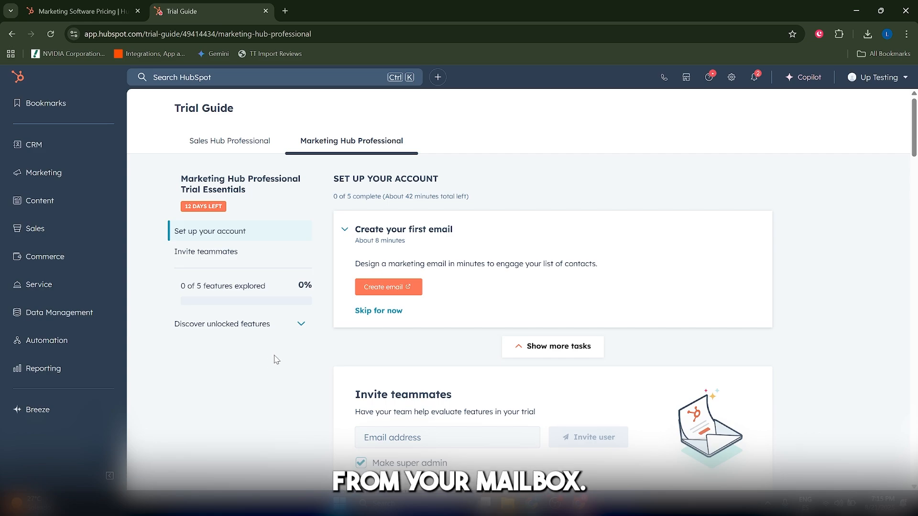
Step: Open the Email settings in the personal profile preferences and dismiss both Pro tip banners
{"action": "left_click", "coordinate": [876, 78]}
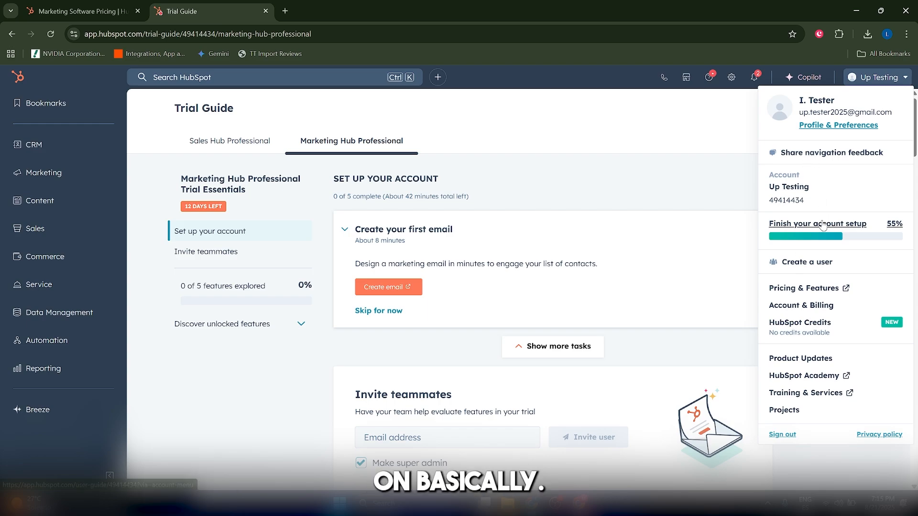
{"action": "left_click", "coordinate": [820, 127]}
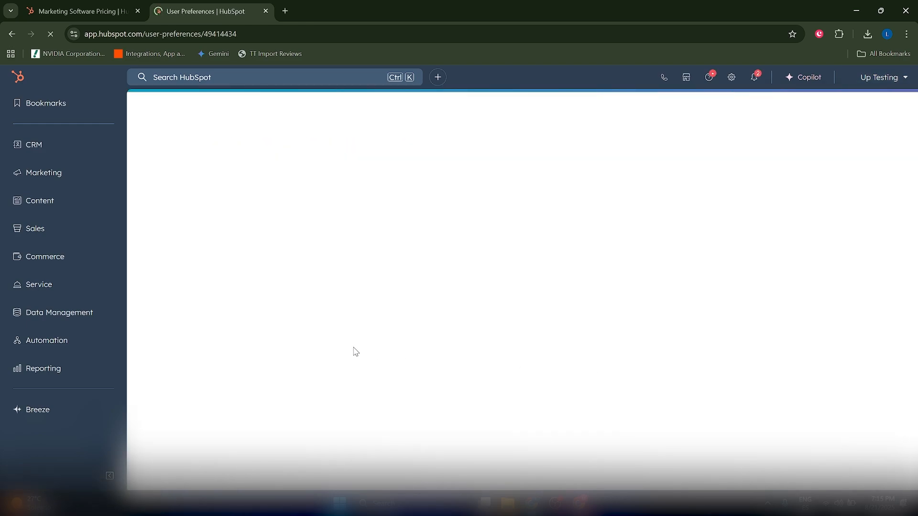
{"action": "left_click", "coordinate": [352, 173]}
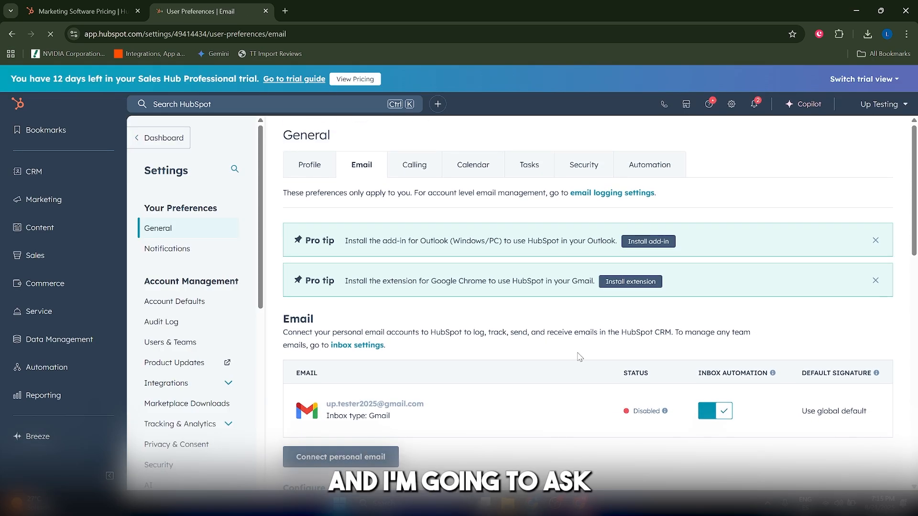
{"action": "scroll", "coordinate": [531, 358], "scroll_direction": "down", "scroll_amount": 1}
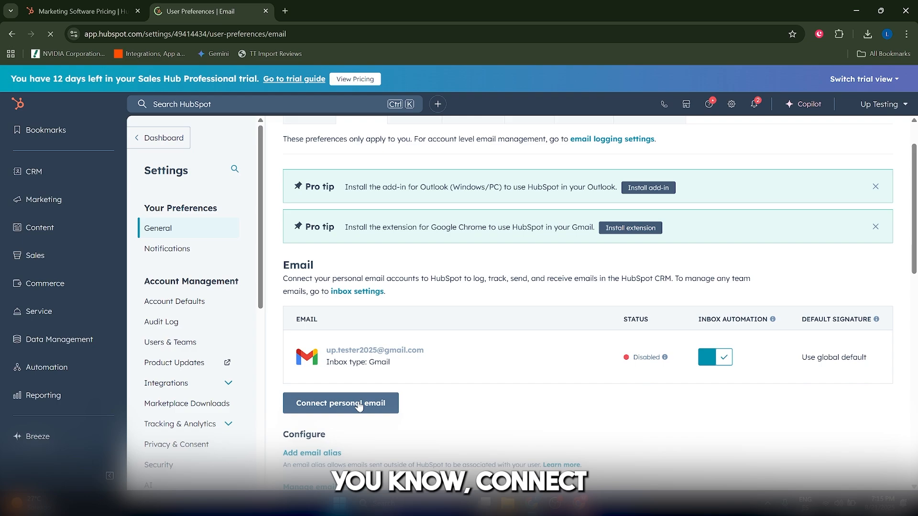
{"action": "left_click", "coordinate": [874, 227]}
{"action": "left_click", "coordinate": [875, 187]}
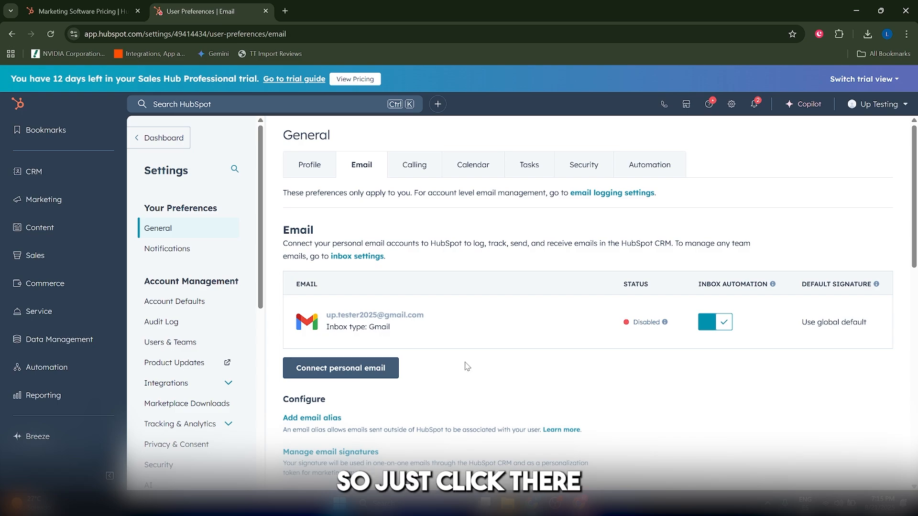
Step: Reconnect the disabled Gmail inbox to HubSpot with inbox automation turned on
{"action": "mouse_move", "coordinate": [423, 331]}
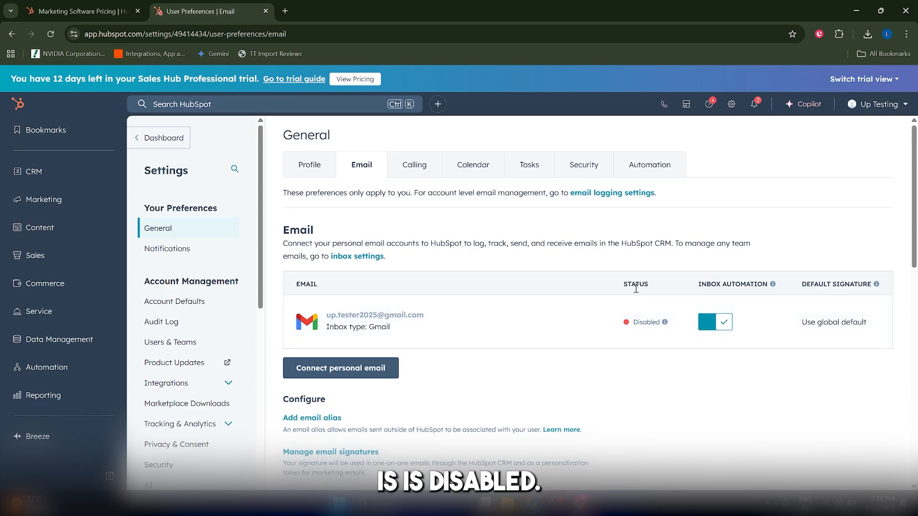
{"action": "left_click", "coordinate": [574, 322]}
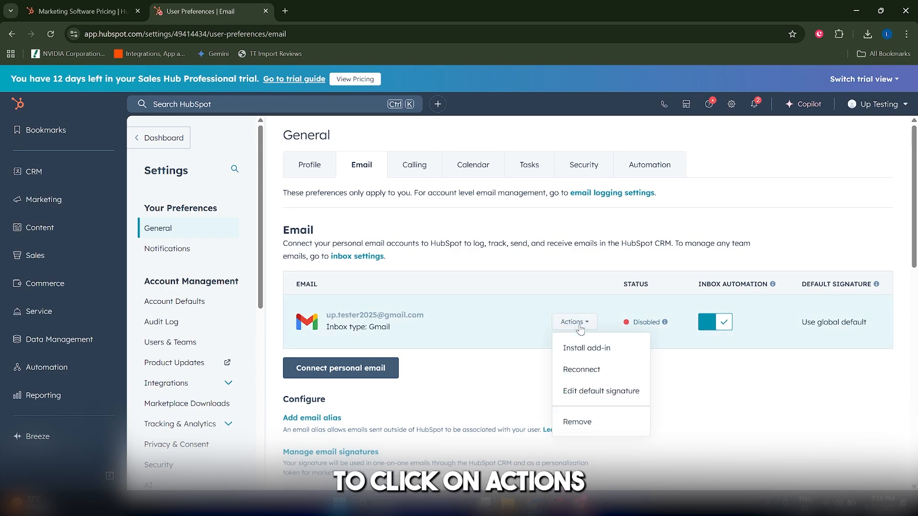
{"action": "left_click", "coordinate": [583, 371]}
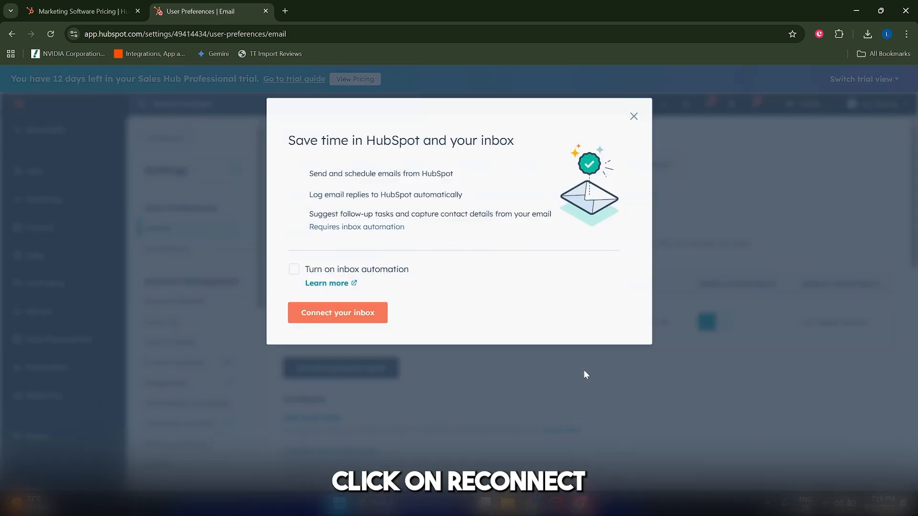
{"action": "left_click", "coordinate": [332, 271]}
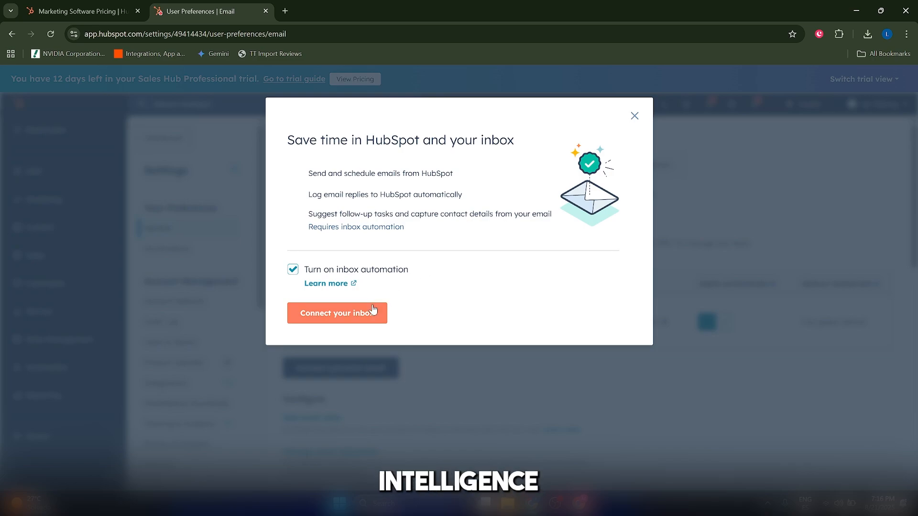
{"action": "left_click", "coordinate": [359, 318]}
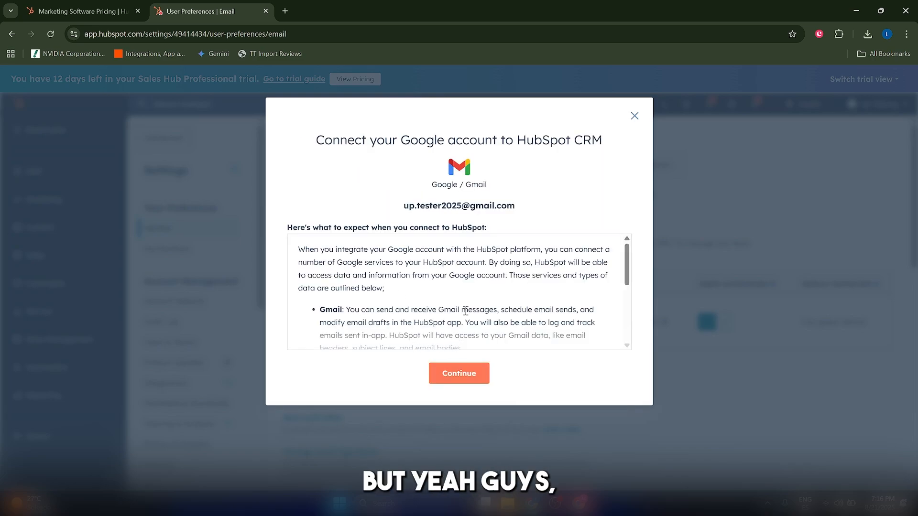
{"action": "left_click", "coordinate": [470, 379]}
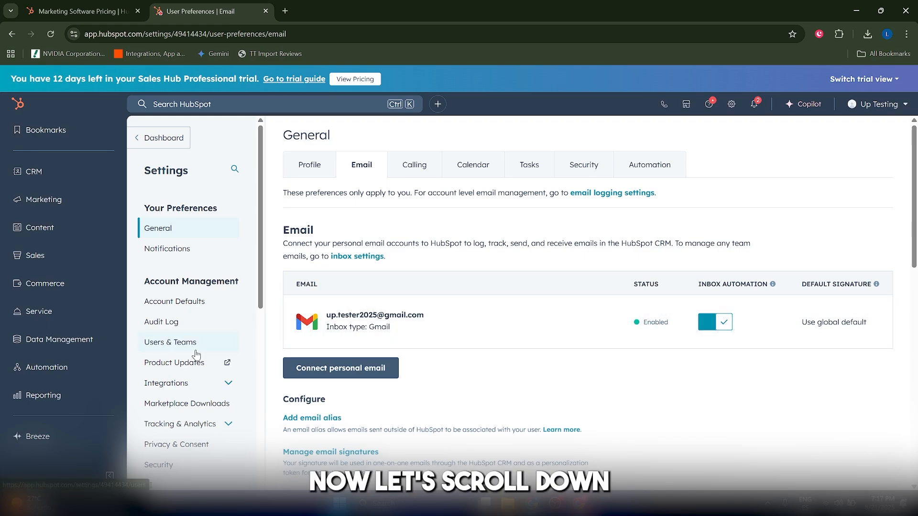
Step: Open the Activities settings under Objects and review the email log and track, unsubscribe link and never log options
{"action": "scroll", "coordinate": [196, 354], "scroll_direction": "down", "scroll_amount": 10}
{"action": "scroll", "coordinate": [167, 287], "scroll_direction": "up", "scroll_amount": 1}
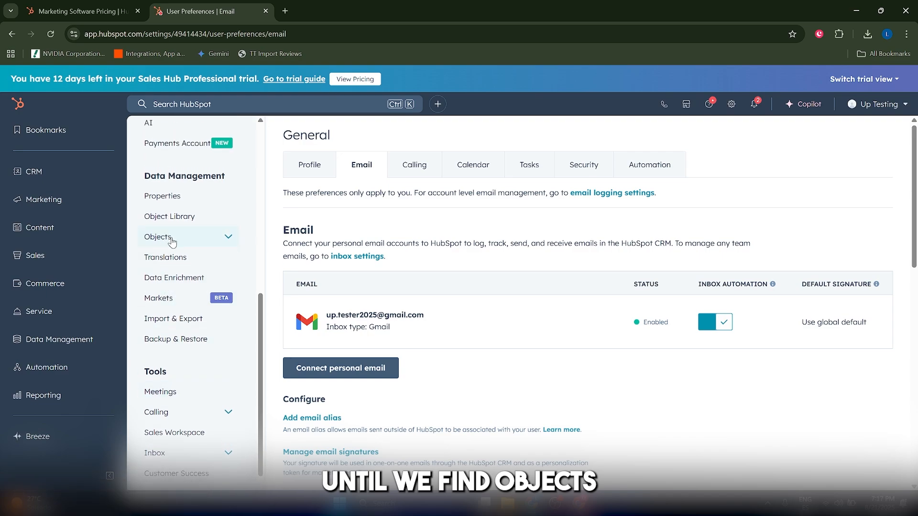
{"action": "left_click", "coordinate": [171, 239]}
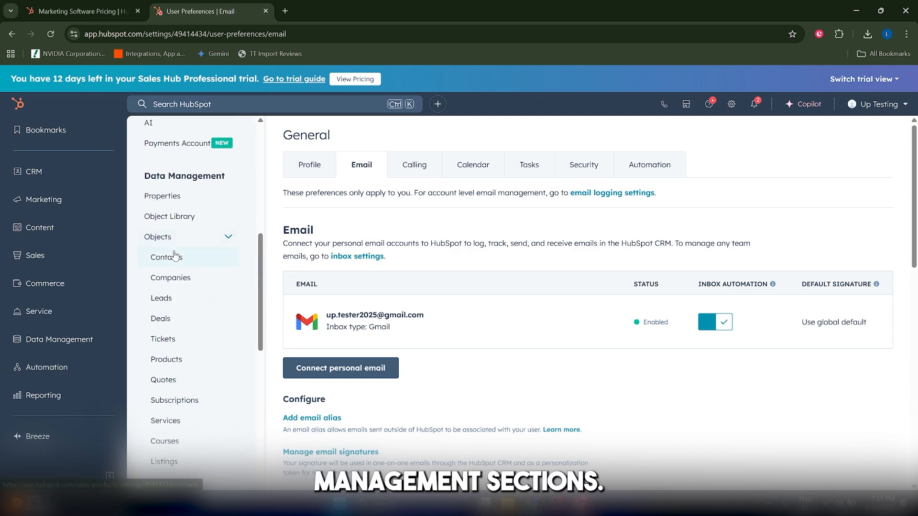
{"action": "scroll", "coordinate": [174, 268], "scroll_direction": "down", "scroll_amount": 4}
{"action": "left_click", "coordinate": [177, 381]}
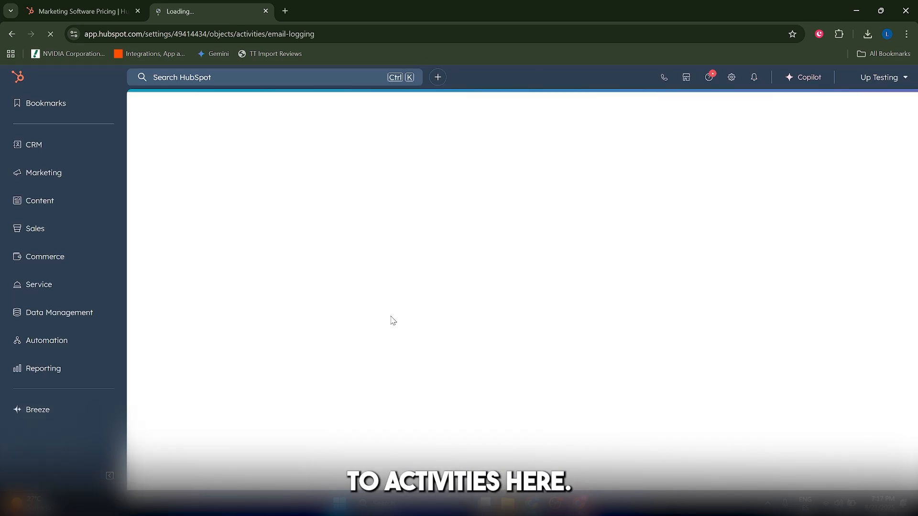
{"action": "scroll", "coordinate": [412, 282], "scroll_direction": "down", "scroll_amount": 1}
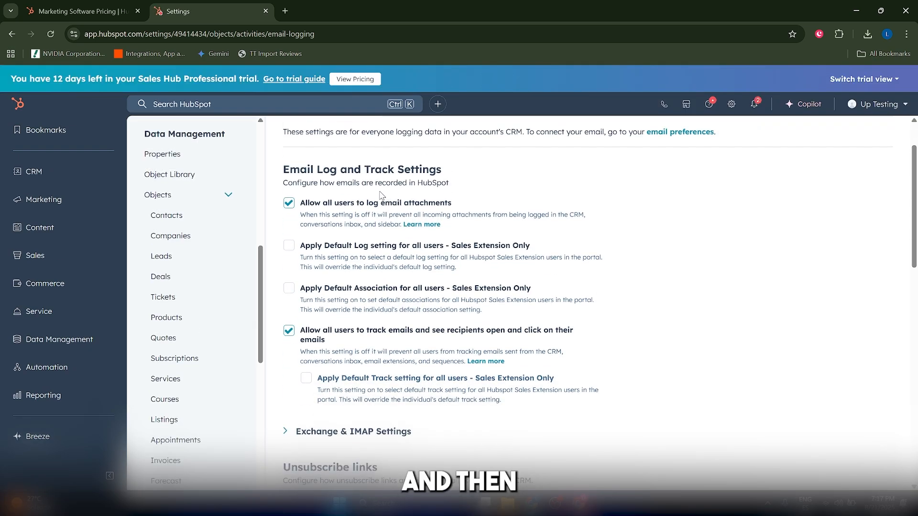
{"action": "scroll", "coordinate": [380, 197], "scroll_direction": "up", "scroll_amount": 1}
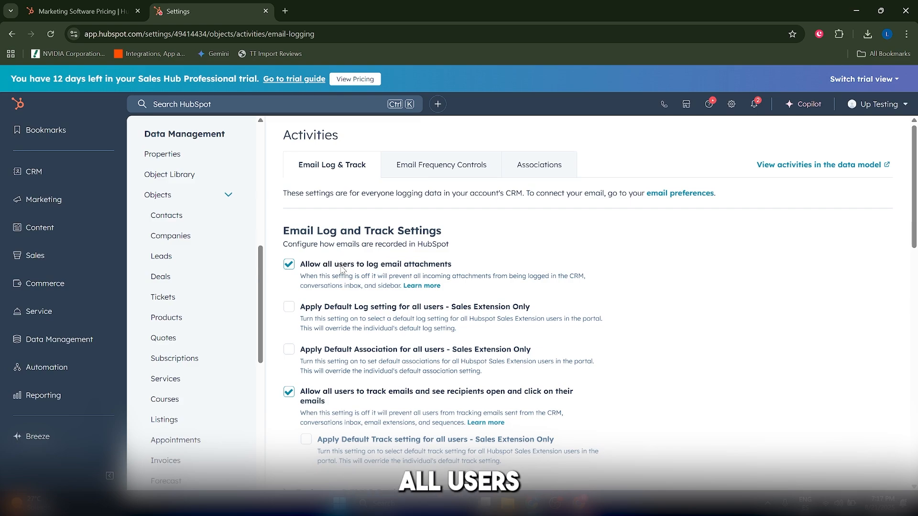
{"action": "scroll", "coordinate": [377, 306], "scroll_direction": "down", "scroll_amount": 2}
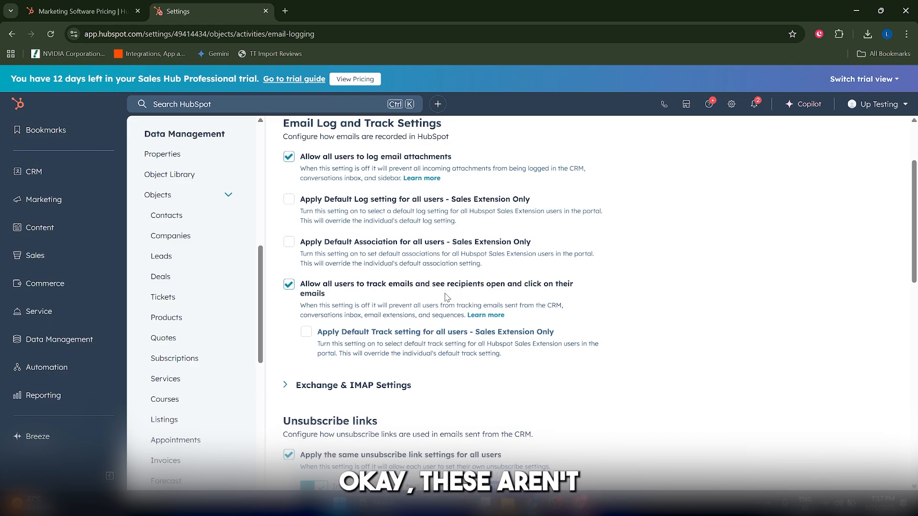
{"action": "scroll", "coordinate": [456, 299], "scroll_direction": "down", "scroll_amount": 2}
{"action": "scroll", "coordinate": [456, 306], "scroll_direction": "down", "scroll_amount": 1}
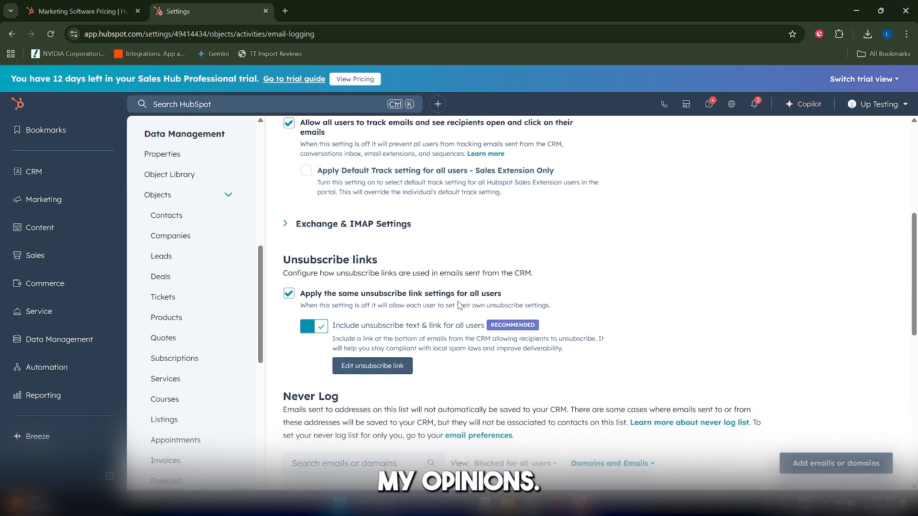
{"action": "scroll", "coordinate": [456, 306], "scroll_direction": "up", "scroll_amount": 4}
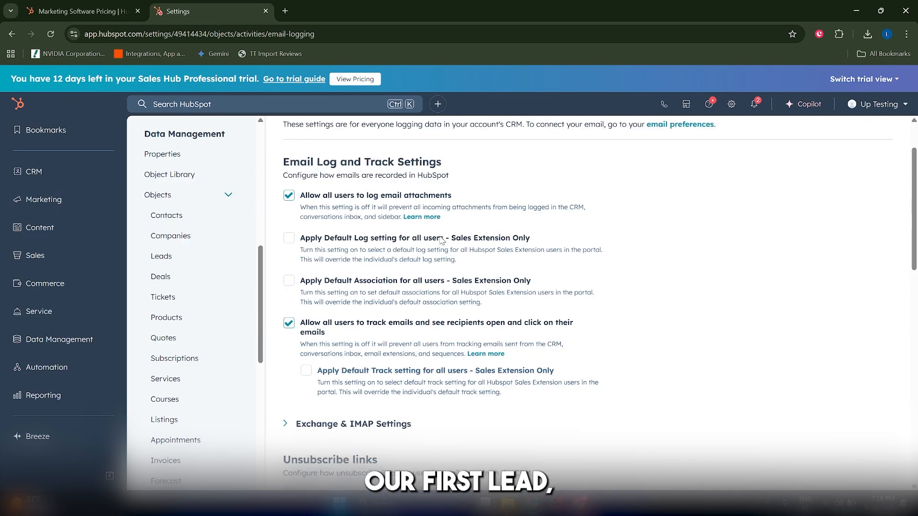
Step: Create a CRM contact with an email, first and last name, contact owner, lifecycle stage Lead and lead status New
{"action": "left_click", "coordinate": [64, 181]}
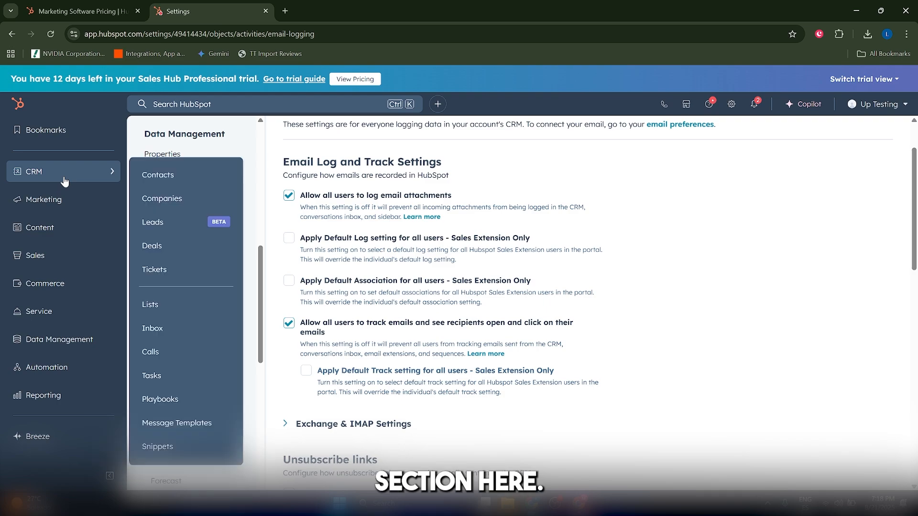
{"action": "left_click", "coordinate": [194, 180]}
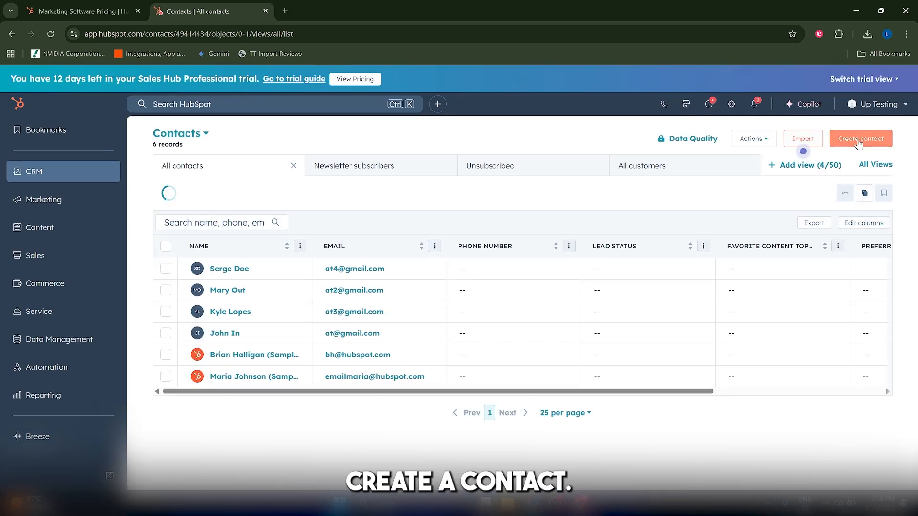
{"action": "left_click", "coordinate": [860, 142]}
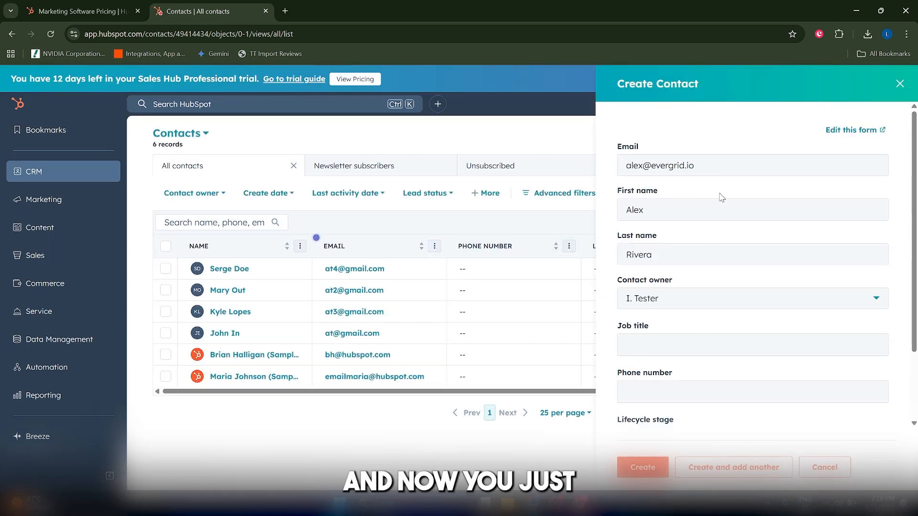
{"action": "scroll", "coordinate": [709, 203], "scroll_direction": "down", "scroll_amount": 2}
{"action": "scroll", "coordinate": [696, 258], "scroll_direction": "up", "scroll_amount": 2}
{"action": "scroll", "coordinate": [683, 311], "scroll_direction": "down", "scroll_amount": 2}
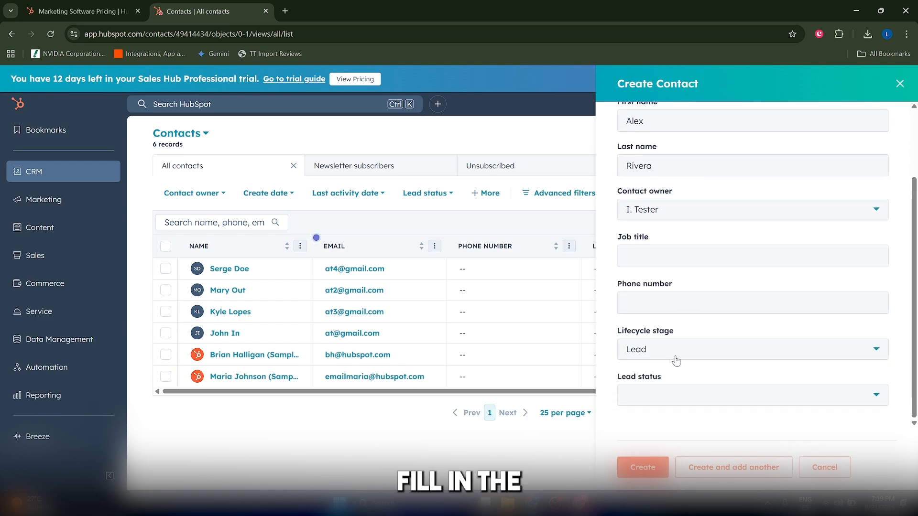
{"action": "scroll", "coordinate": [659, 325], "scroll_direction": "up", "scroll_amount": 2}
{"action": "scroll", "coordinate": [661, 297], "scroll_direction": "down", "scroll_amount": 2}
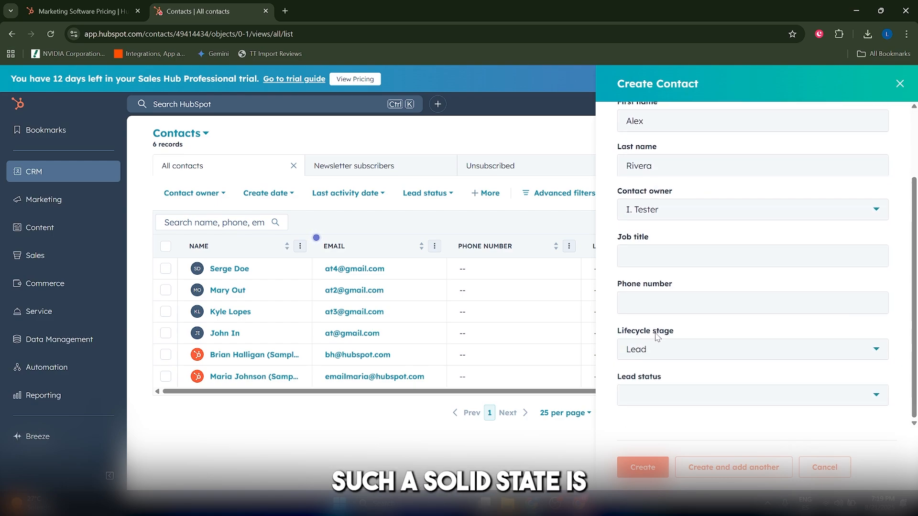
{"action": "scroll", "coordinate": [659, 339], "scroll_direction": "up", "scroll_amount": 2}
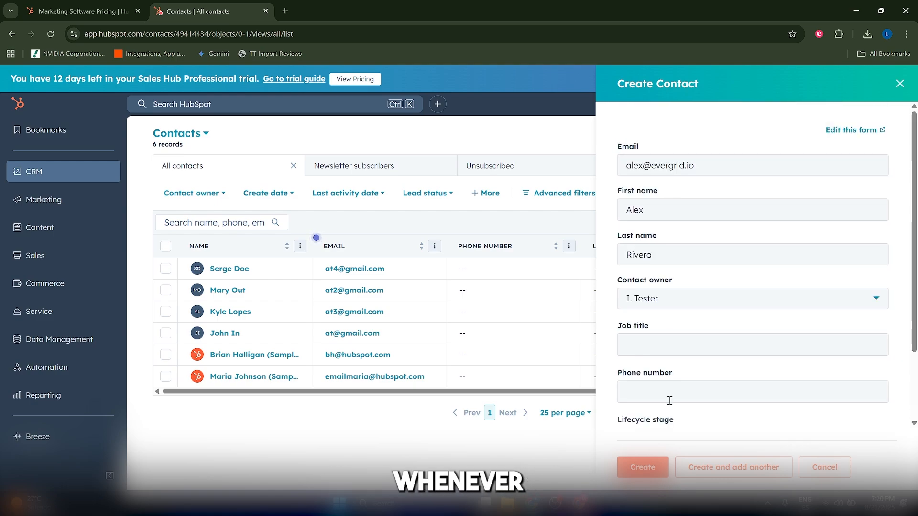
{"action": "left_click", "coordinate": [642, 459]}
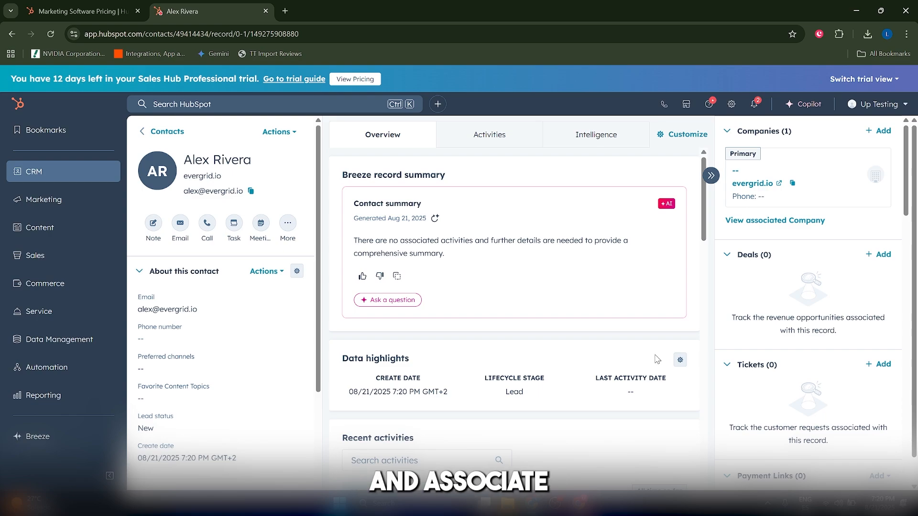
{"action": "triple_click", "coordinate": [204, 176]}
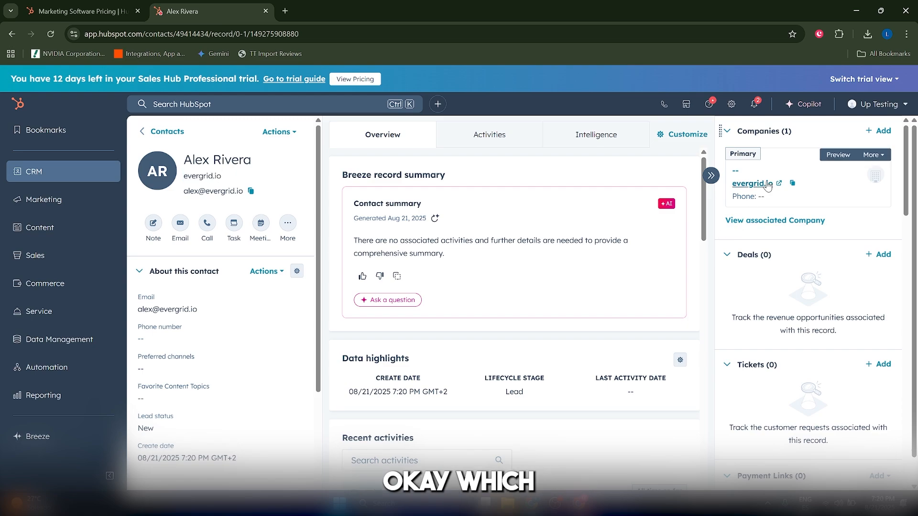
Step: Review the contact's associated company evergrid.io with its association removal option, and the contact's activity timeline
{"action": "left_click", "coordinate": [752, 184]}
{"action": "left_click", "coordinate": [393, 10]}
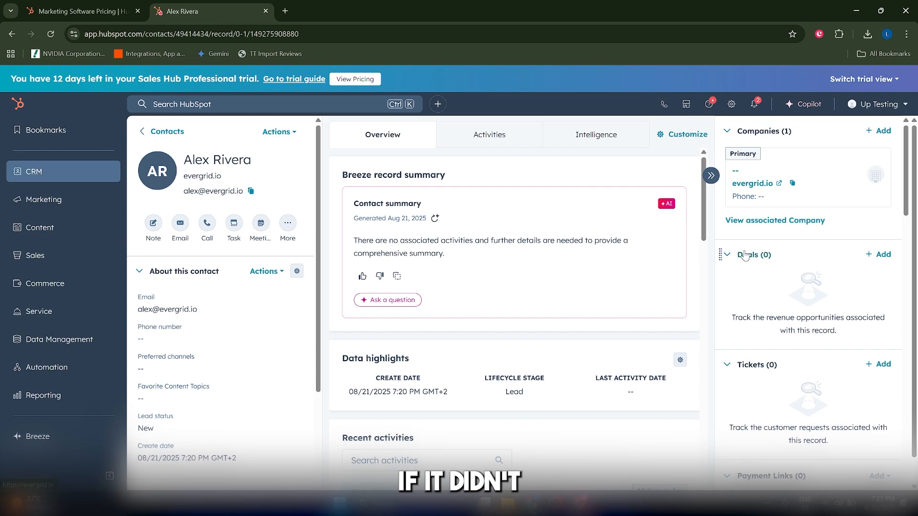
{"action": "left_click", "coordinate": [877, 132]}
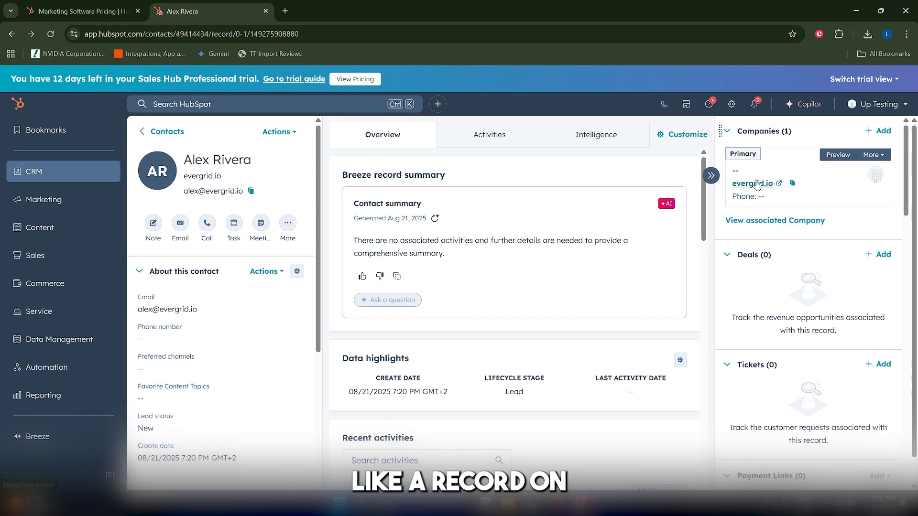
{"action": "mouse_move", "coordinate": [62, 171]}
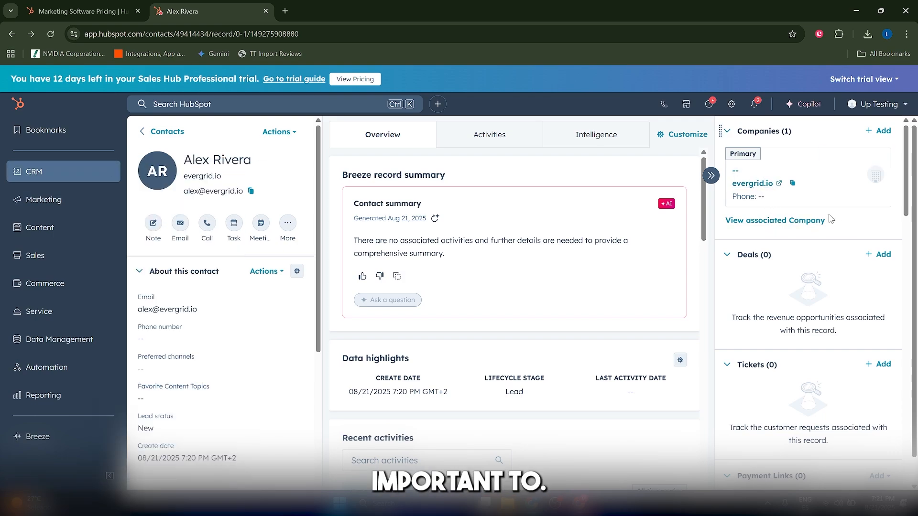
{"action": "mouse_move", "coordinate": [876, 179]}
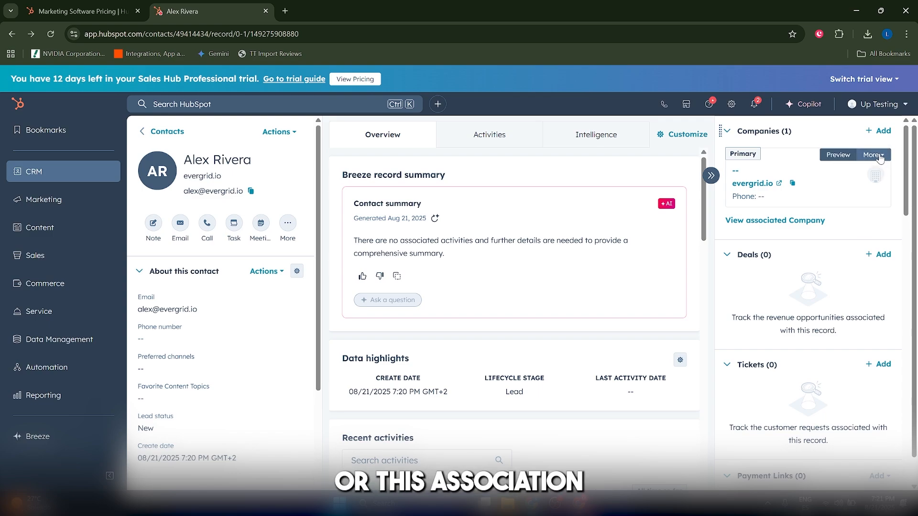
{"action": "left_click", "coordinate": [880, 156]}
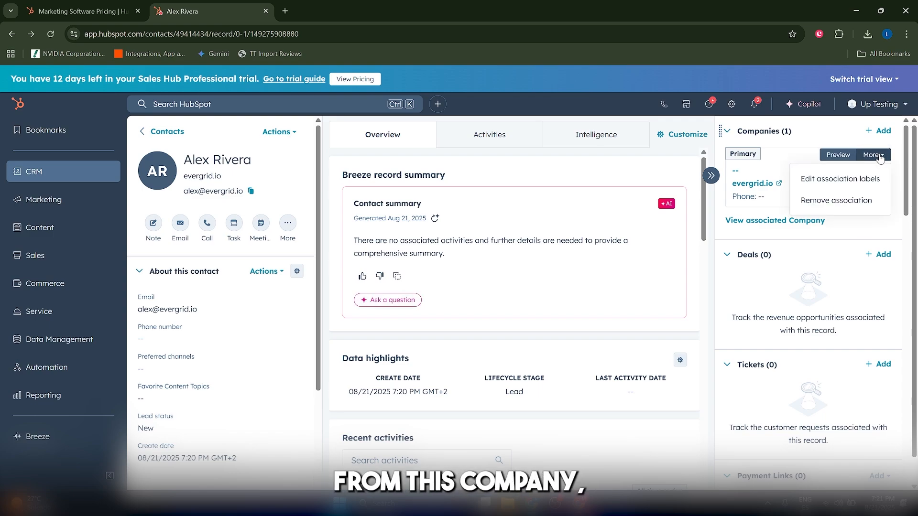
{"action": "left_click", "coordinate": [849, 203]}
{"action": "left_click", "coordinate": [488, 134]}
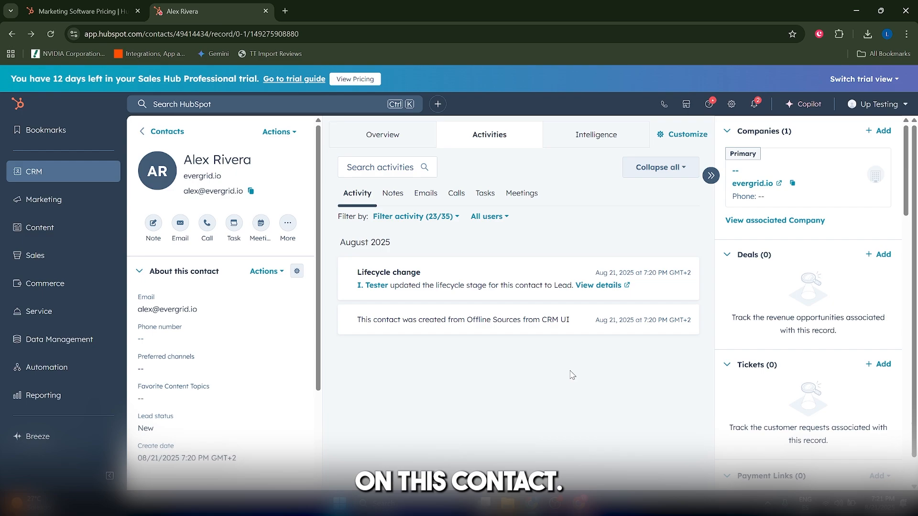
{"action": "scroll", "coordinate": [572, 372], "scroll_direction": "down", "scroll_amount": 1}
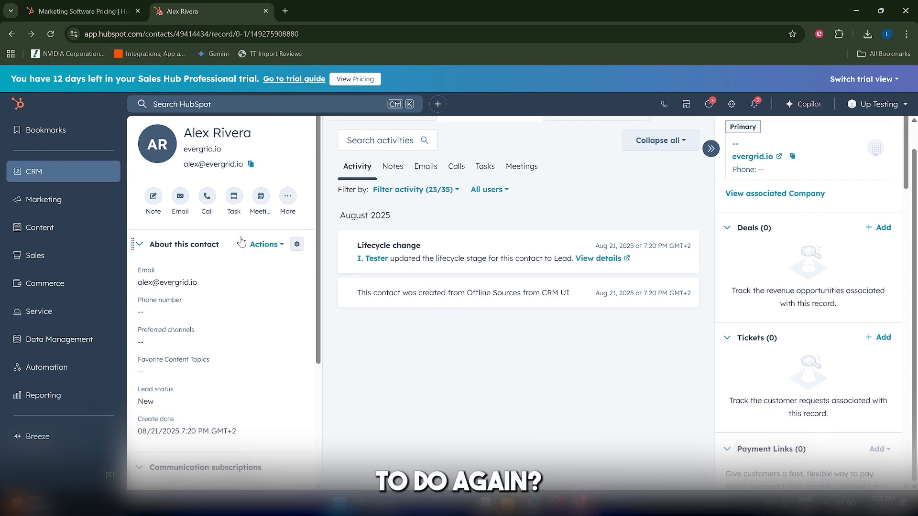
Step: Open an email to the contact, choose a To-do follow-up task, check its due date options and close the email unsent
{"action": "left_click", "coordinate": [180, 197]}
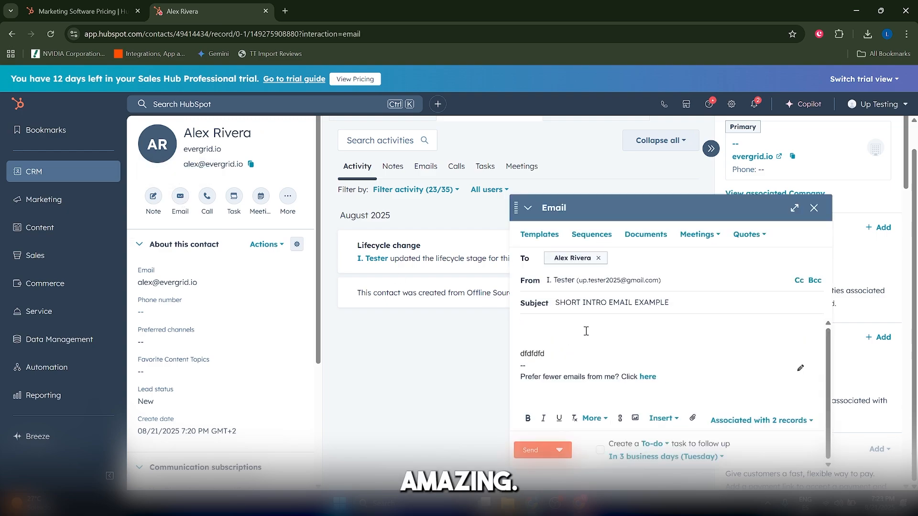
{"action": "double_click", "coordinate": [540, 355]}
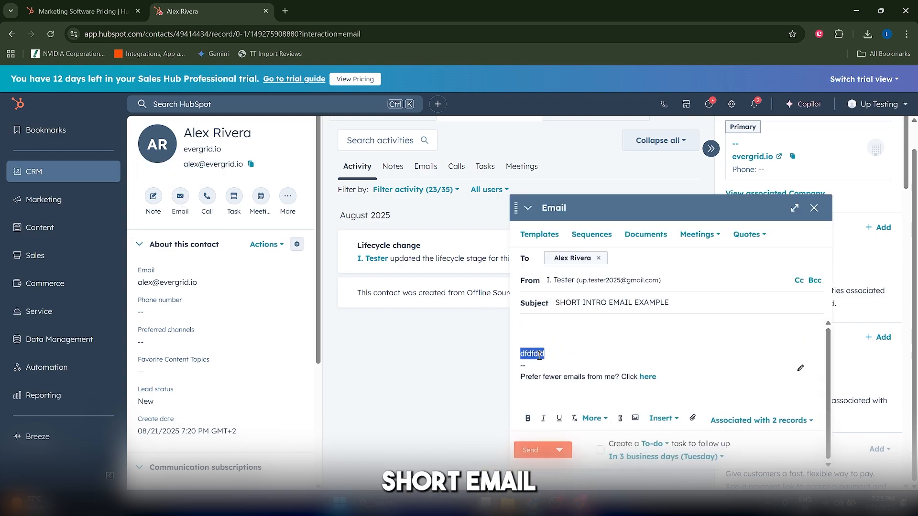
{"action": "left_click", "coordinate": [564, 360]}
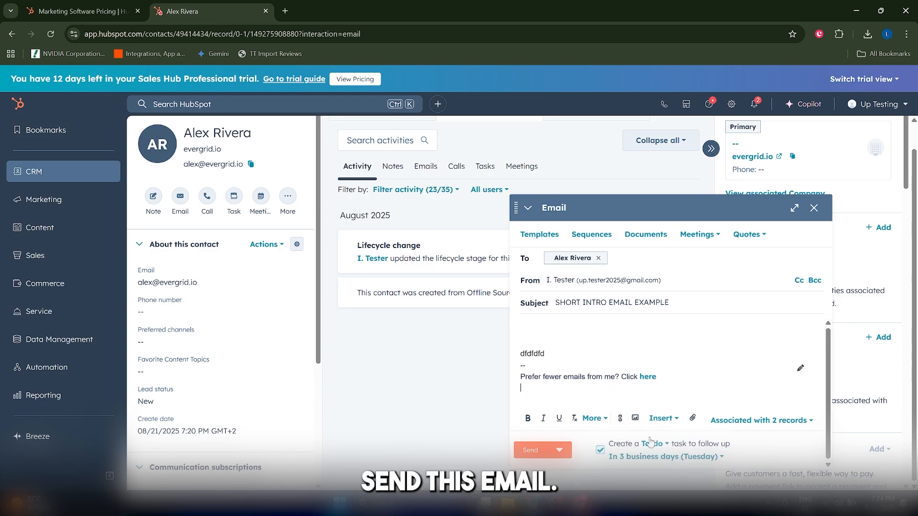
{"action": "left_click", "coordinate": [657, 443]}
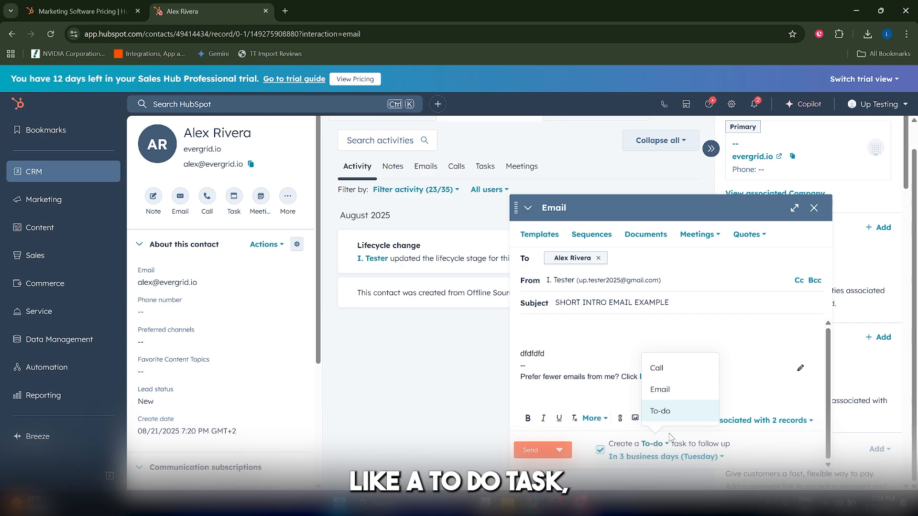
{"action": "left_click", "coordinate": [673, 412]}
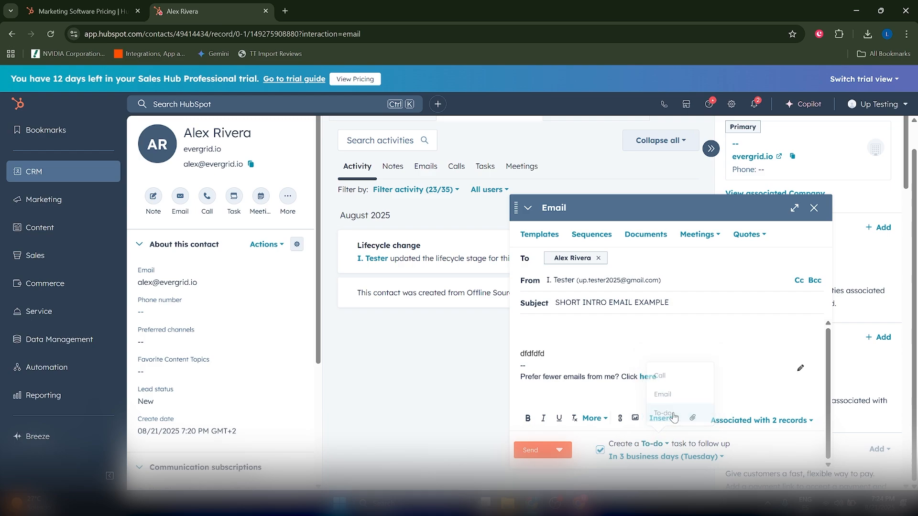
{"action": "left_click", "coordinate": [664, 457]}
{"action": "scroll", "coordinate": [679, 369], "scroll_direction": "up", "scroll_amount": 2}
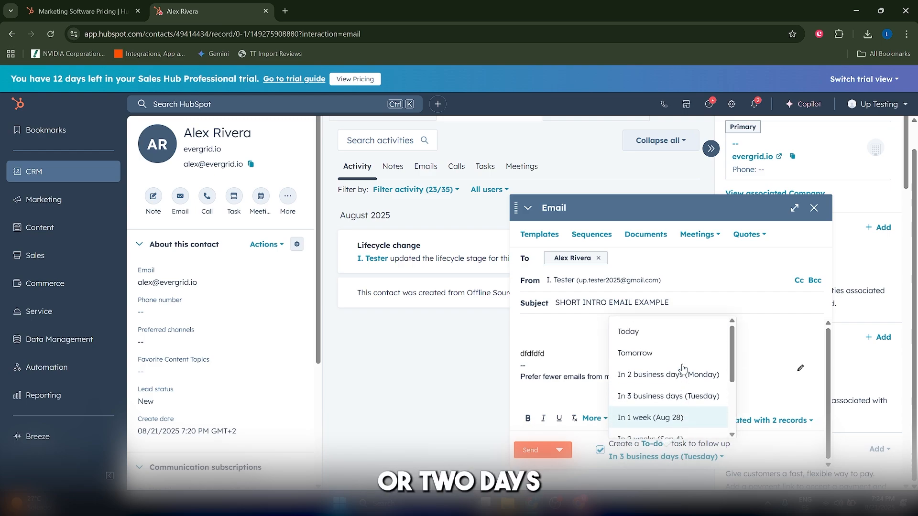
{"action": "left_click", "coordinate": [576, 381]}
{"action": "left_click", "coordinate": [576, 382]}
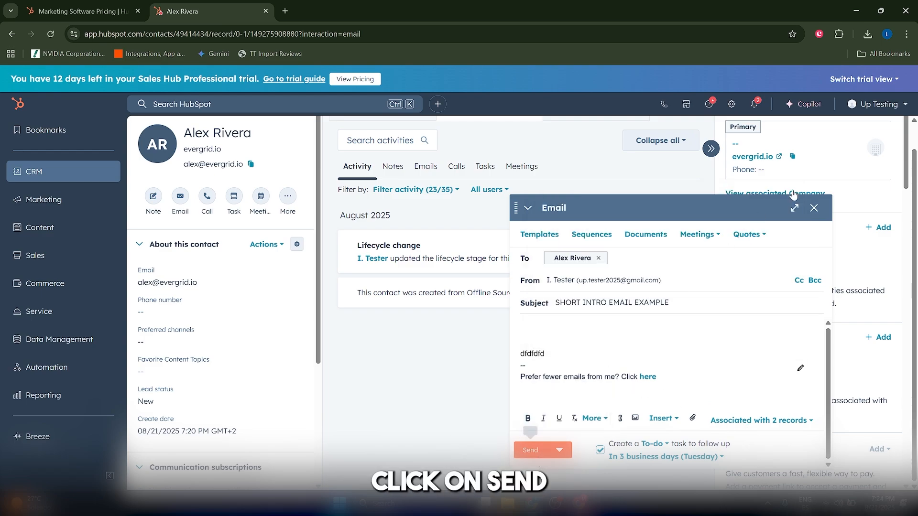
{"action": "left_click", "coordinate": [812, 208]}
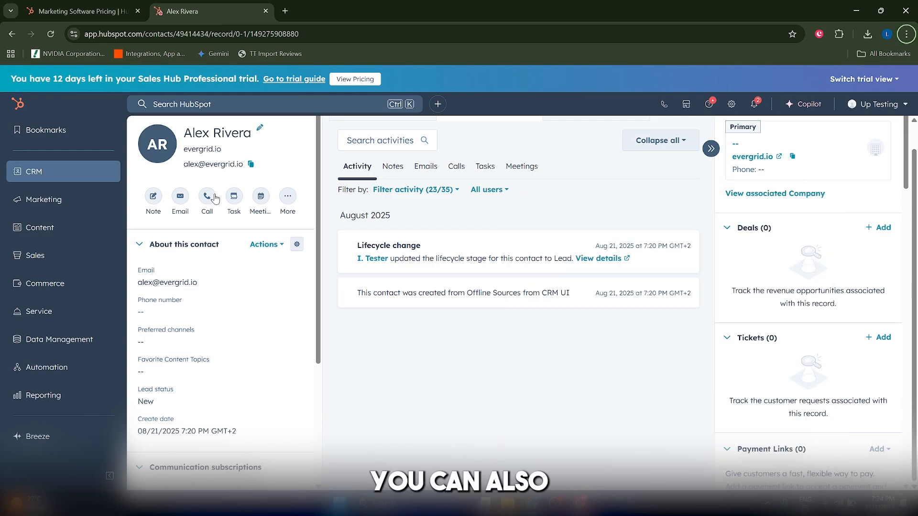
Step: Start connecting a calendar for the meeting scheduling pages, choosing Google / Gmail as the provider
{"action": "left_click", "coordinate": [206, 203]}
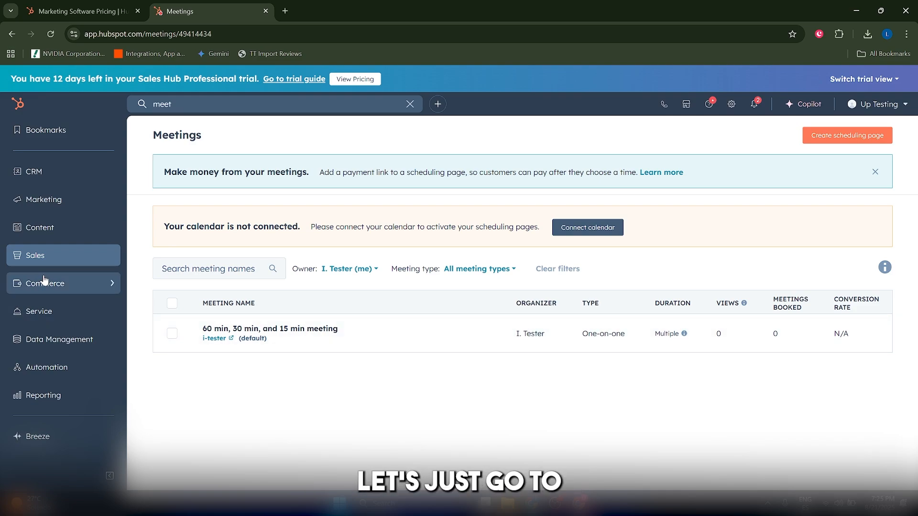
{"action": "mouse_move", "coordinate": [43, 258]}
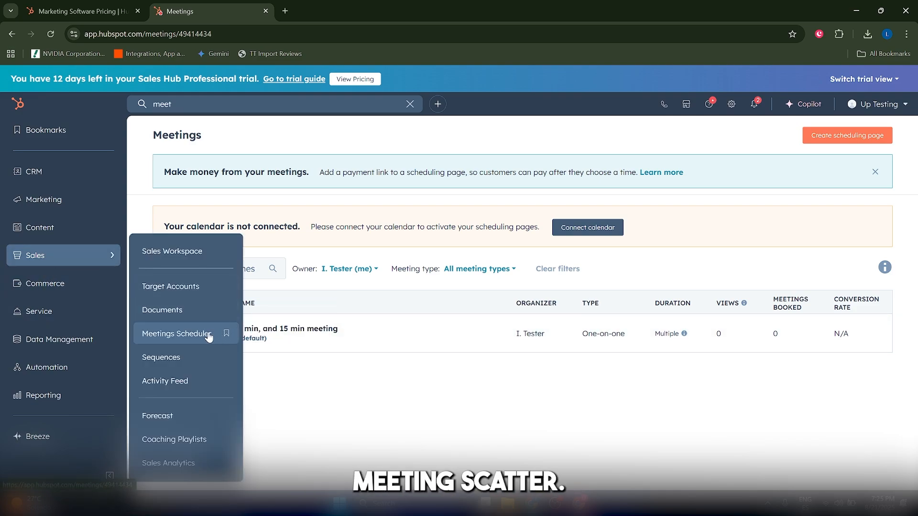
{"action": "left_click", "coordinate": [583, 230]}
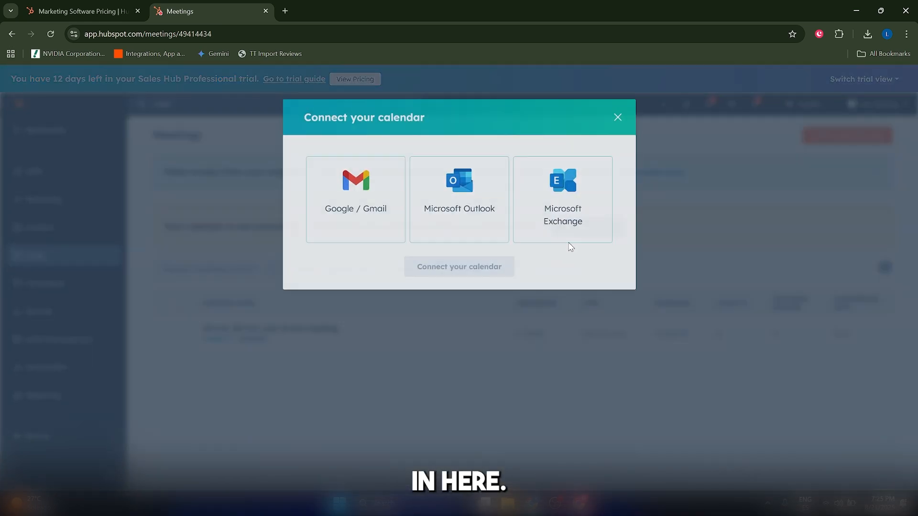
{"action": "left_click", "coordinate": [348, 215]}
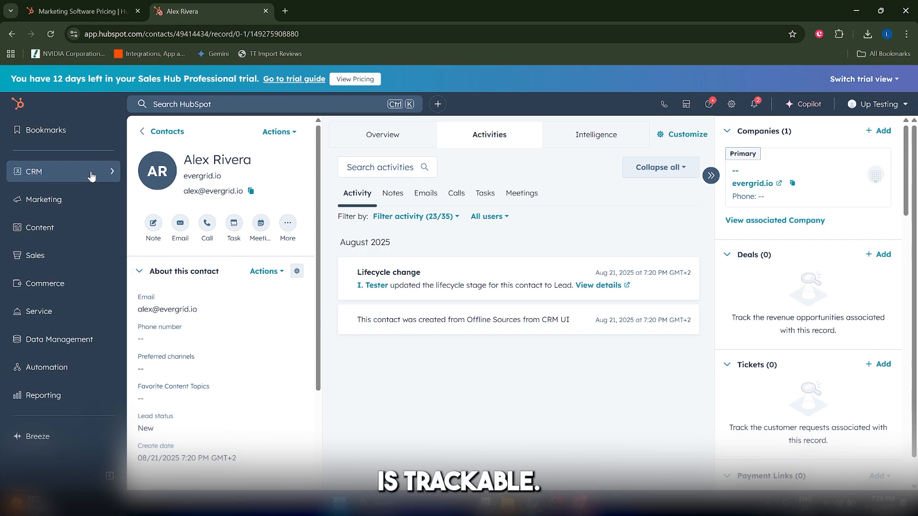
Step: Start a new CRM deal and name it Evergrid 50kW Array
{"action": "mouse_move", "coordinate": [74, 174]}
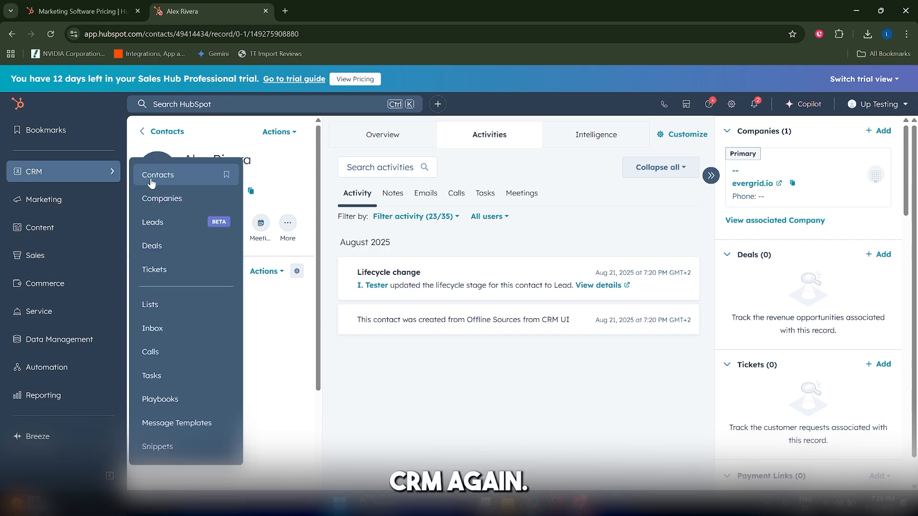
{"action": "left_click", "coordinate": [160, 247]}
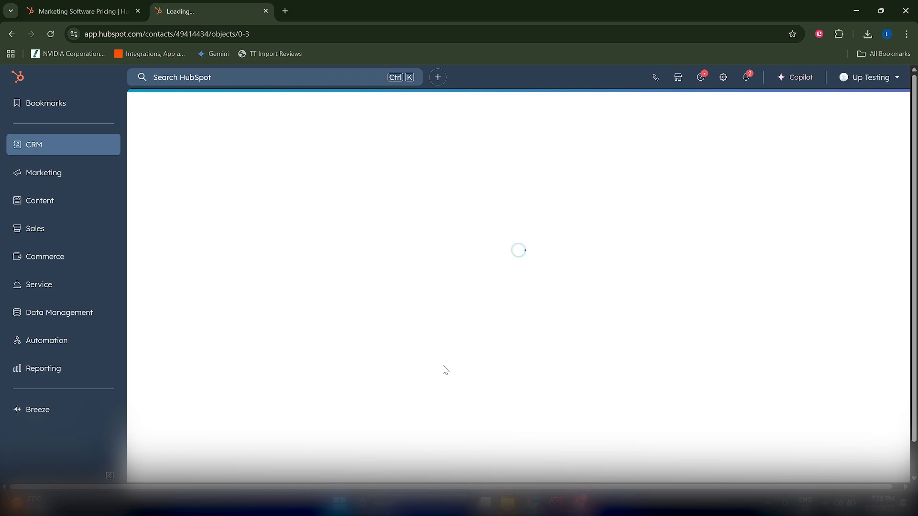
{"action": "left_click", "coordinate": [855, 139]}
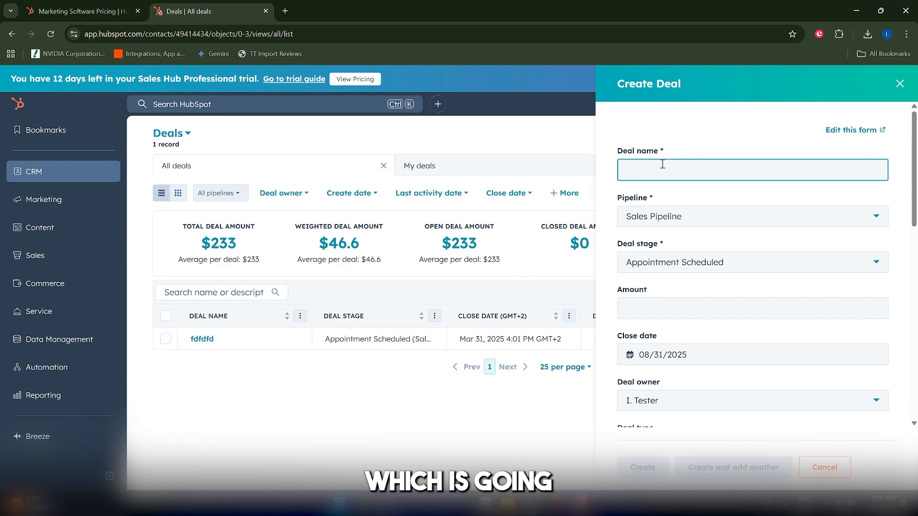
{"action": "type", "text": "Evergrid 50"}
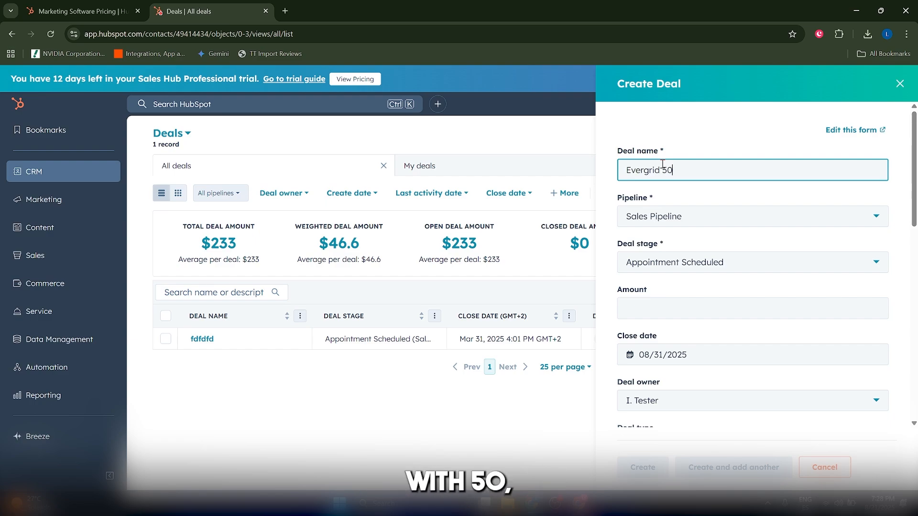
{"action": "type", "text": "kW "}
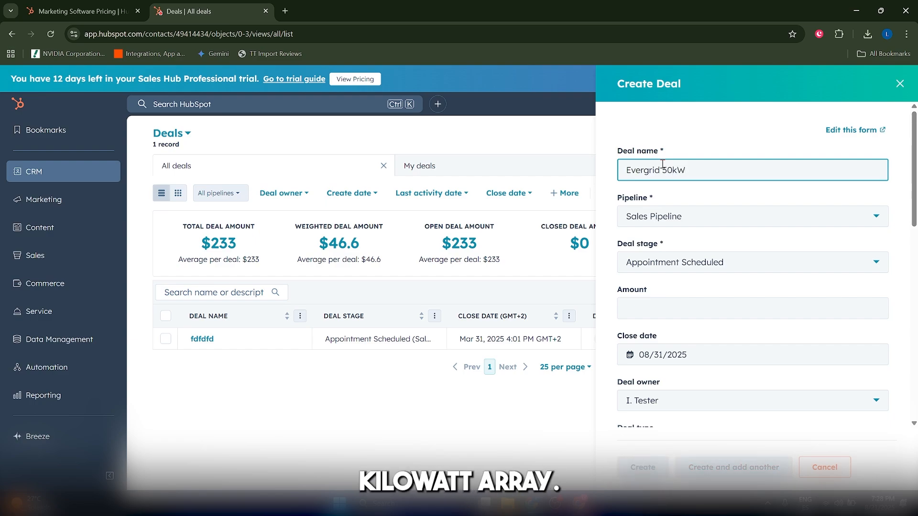
{"action": "type", "text": "Array"}
Step: Set the new deal's stage to Appointment Scheduled and its amount to 10000
{"action": "left_click", "coordinate": [678, 261]}
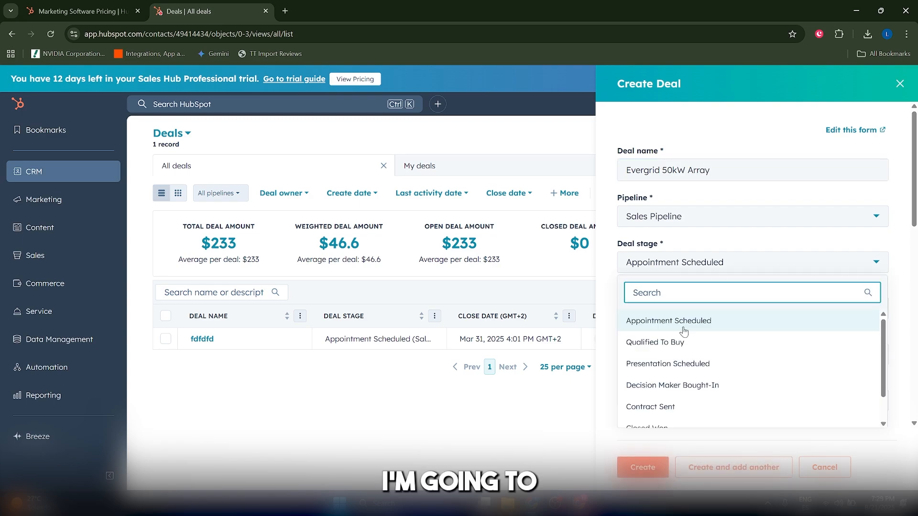
{"action": "left_click", "coordinate": [683, 330]}
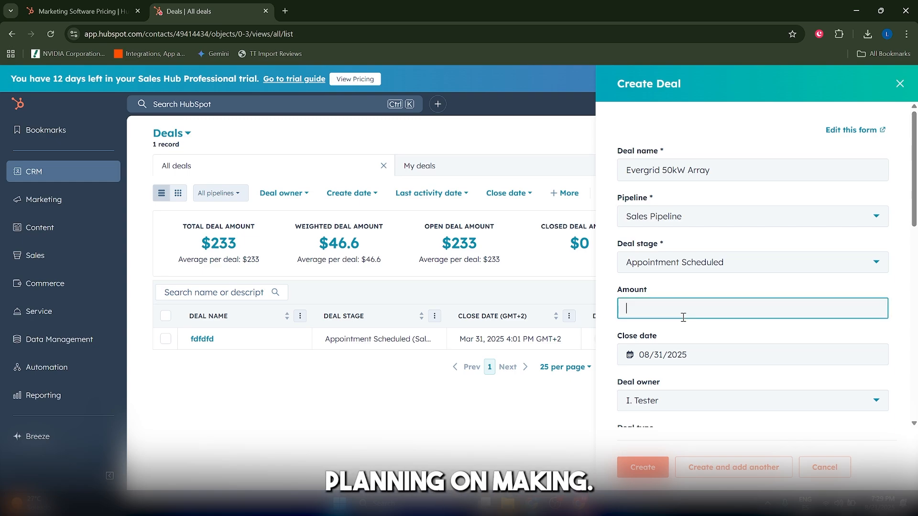
{"action": "type", "text": "1000"}
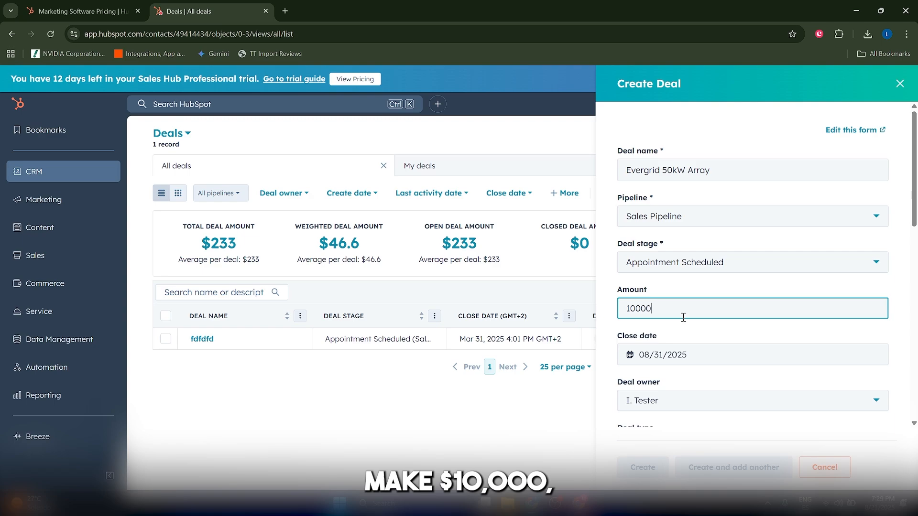
{"action": "type", "text": "0"}
Step: Associate the deal with the newly added contact at evergrid.io, keeping the No label association
{"action": "scroll", "coordinate": [688, 310], "scroll_direction": "down", "scroll_amount": 4}
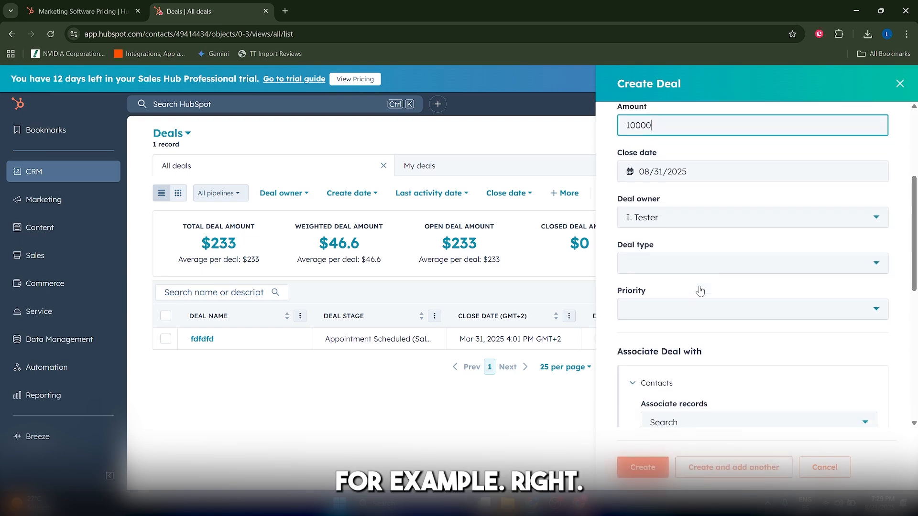
{"action": "scroll", "coordinate": [700, 290], "scroll_direction": "down", "scroll_amount": 2}
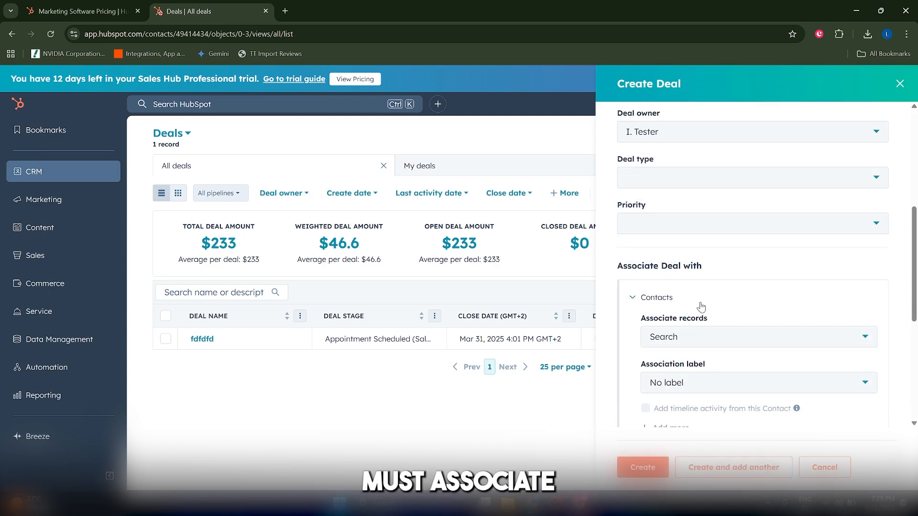
{"action": "scroll", "coordinate": [701, 306], "scroll_direction": "down", "scroll_amount": 1}
{"action": "left_click", "coordinate": [715, 287]}
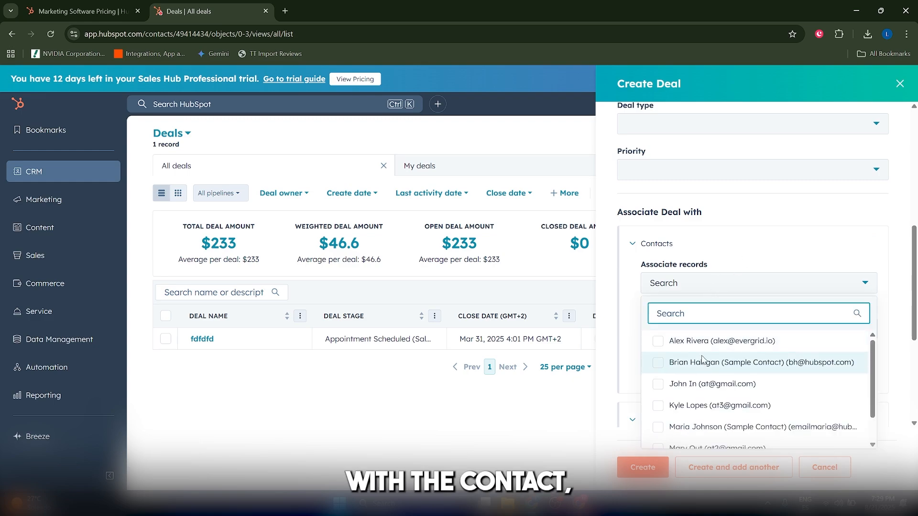
{"action": "left_click", "coordinate": [686, 340]}
{"action": "left_click", "coordinate": [775, 259]}
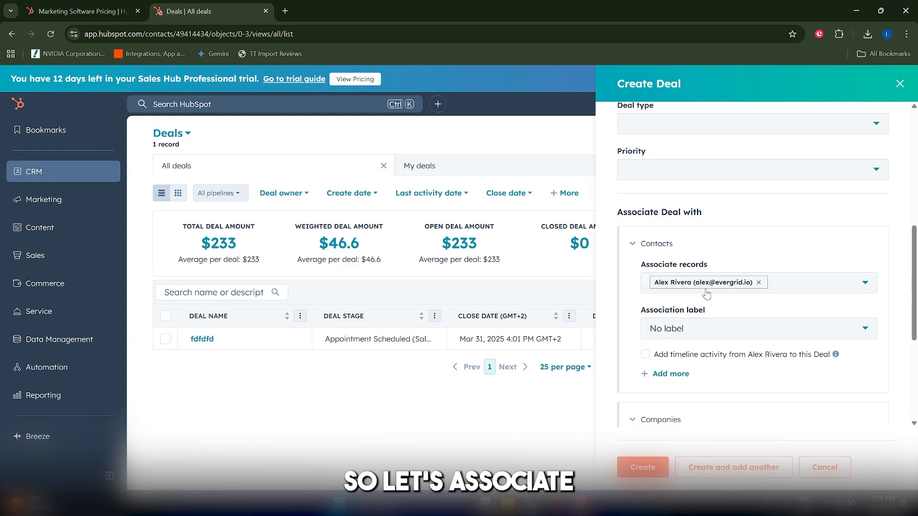
{"action": "left_click", "coordinate": [685, 320]}
{"action": "left_click", "coordinate": [694, 330]}
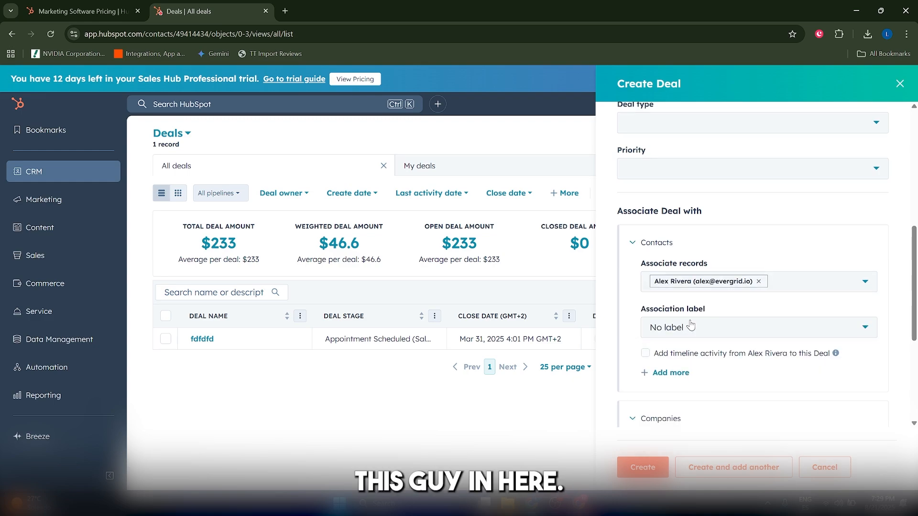
Step: Associate the deal with the company evergrid.io and create it
{"action": "scroll", "coordinate": [694, 329], "scroll_direction": "down", "scroll_amount": 5}
{"action": "left_click", "coordinate": [695, 245]}
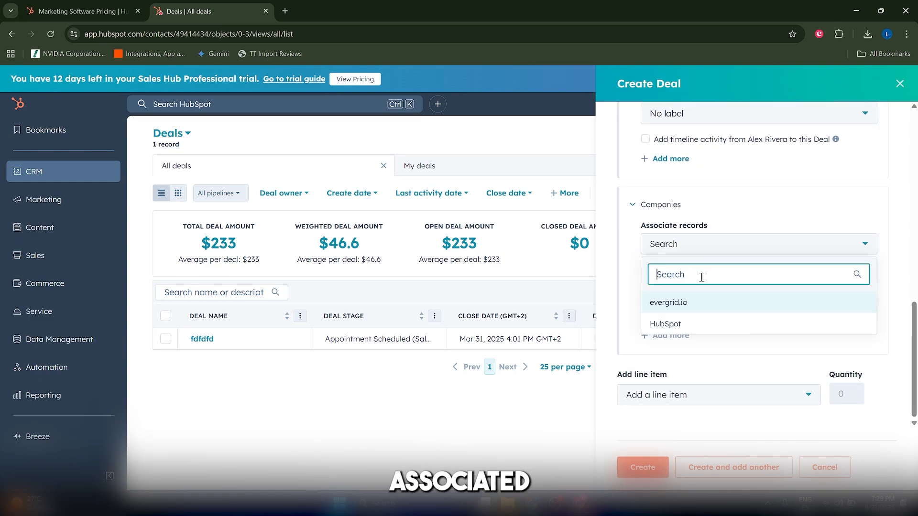
{"action": "left_click", "coordinate": [686, 303]}
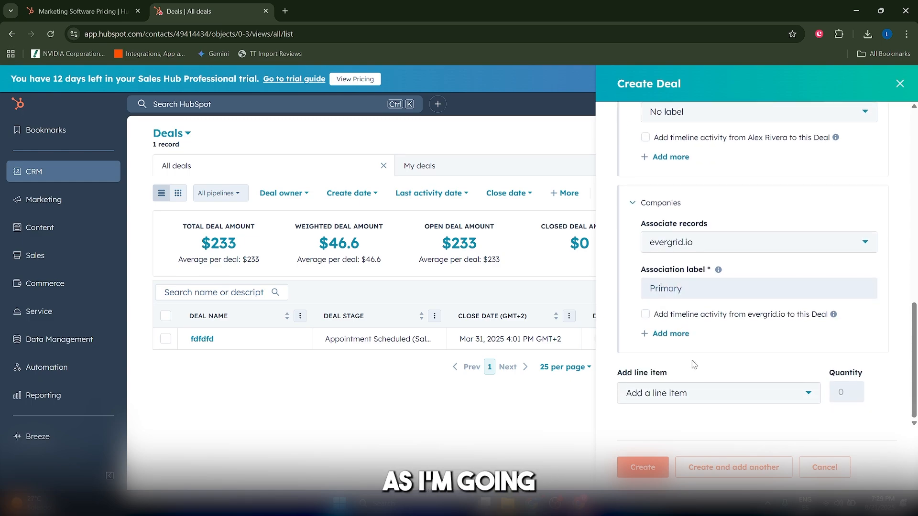
{"action": "left_click", "coordinate": [642, 467]}
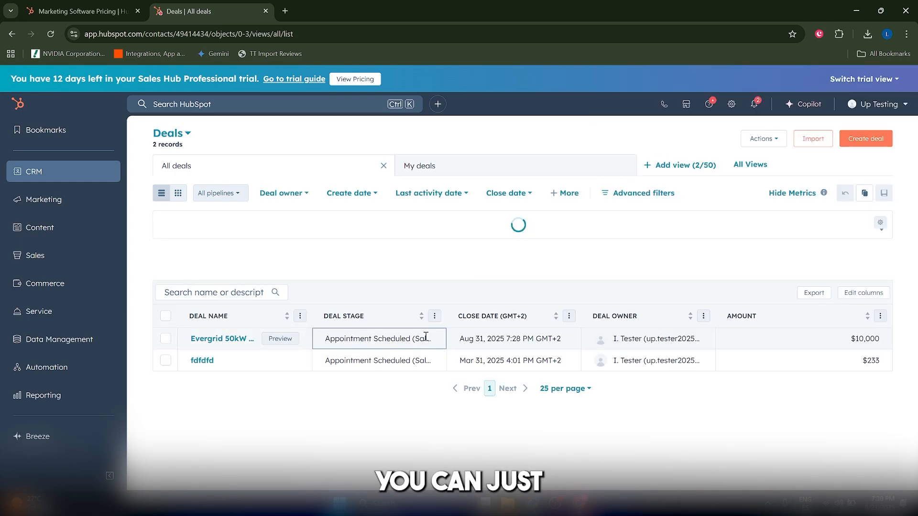
Step: Review the available deal stages for the Evergrid 50kW Array deal without changing its stage
{"action": "left_click", "coordinate": [425, 337]}
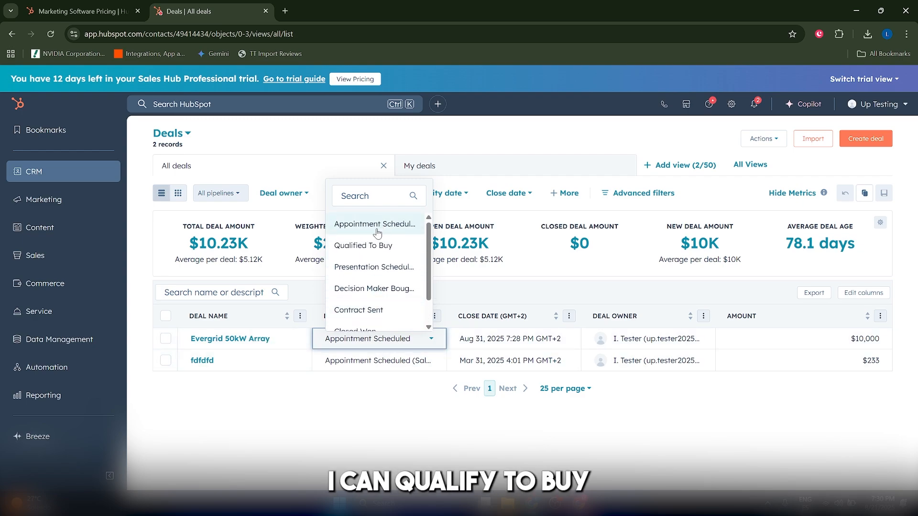
{"action": "scroll", "coordinate": [375, 253], "scroll_direction": "down", "scroll_amount": 1}
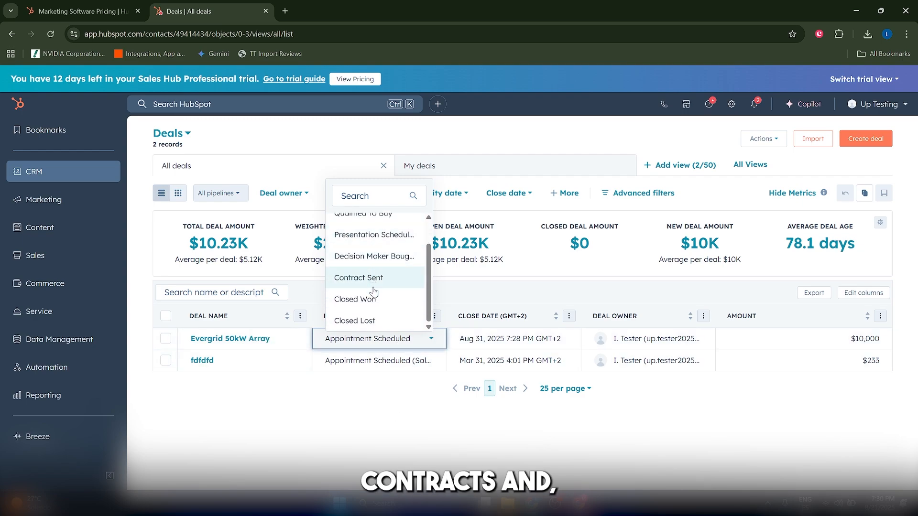
{"action": "left_click", "coordinate": [390, 396]}
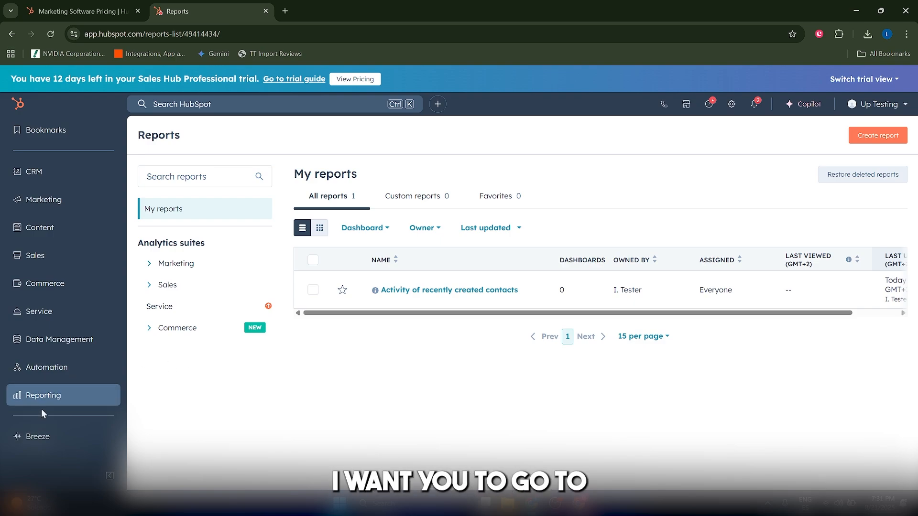
Step: Go to the Reports list and start creating a new report
{"action": "mouse_move", "coordinate": [50, 404]}
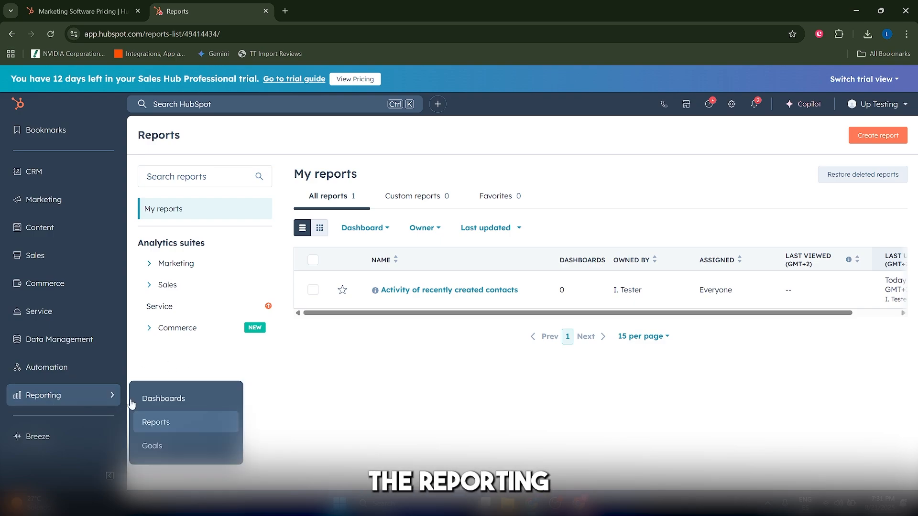
{"action": "left_click", "coordinate": [188, 422]}
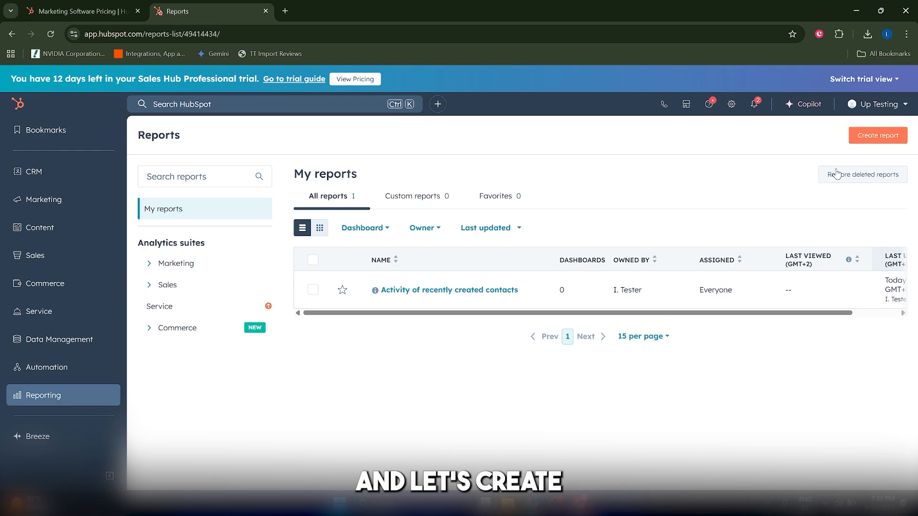
{"action": "left_click", "coordinate": [877, 135]}
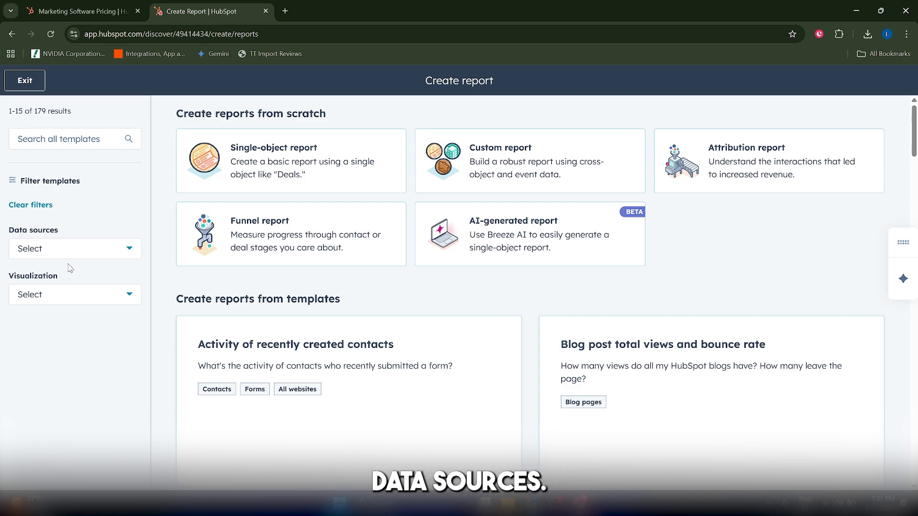
Step: Filter the report templates to the Deals data source
{"action": "left_click", "coordinate": [51, 252]}
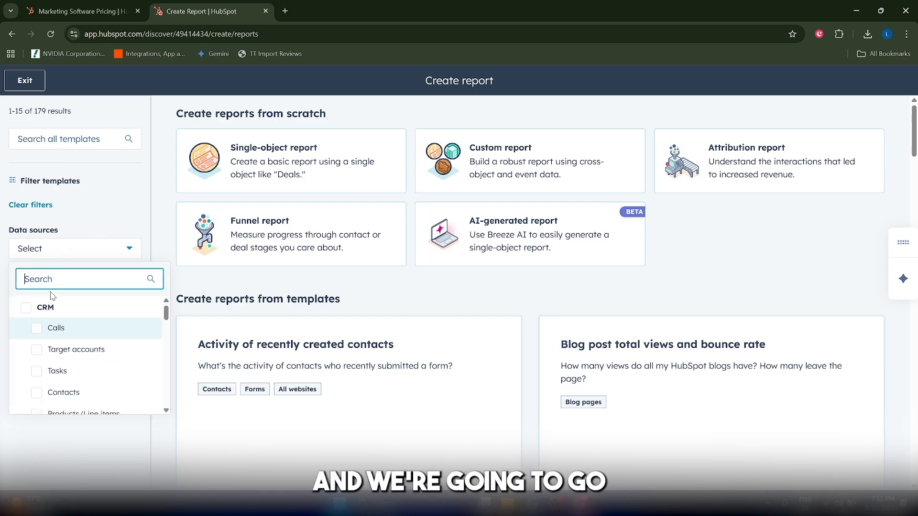
{"action": "type", "text": "deals"}
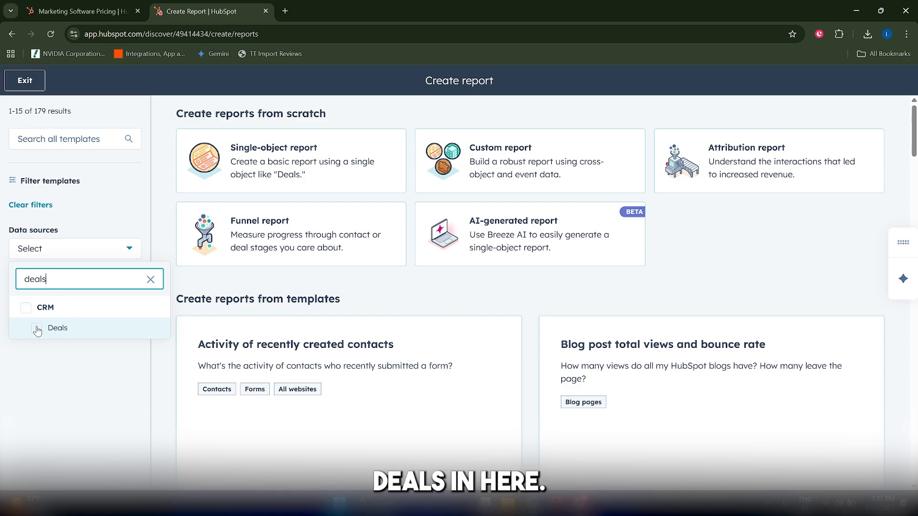
{"action": "left_click", "coordinate": [37, 329]}
{"action": "left_click", "coordinate": [62, 369]}
Step: Review the visualization types and filter the report templates to Pie
{"action": "left_click", "coordinate": [67, 294]}
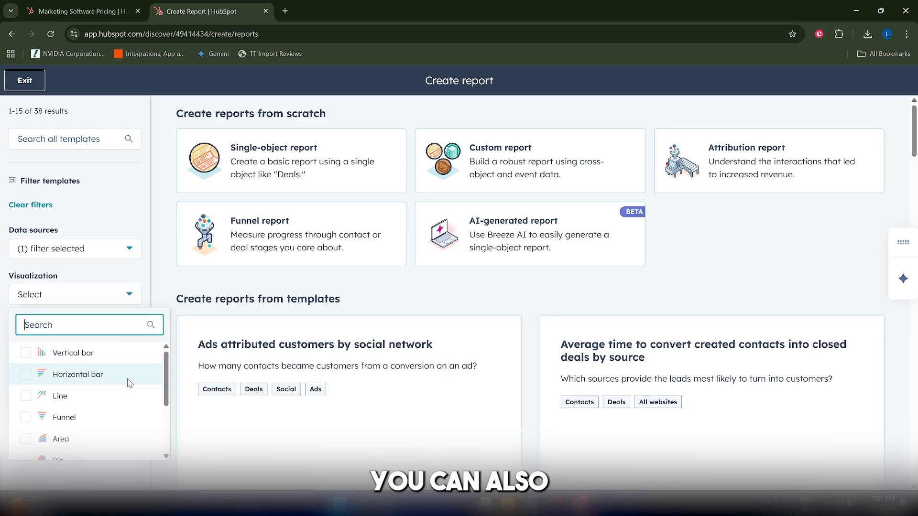
{"action": "scroll", "coordinate": [126, 386], "scroll_direction": "down", "scroll_amount": 2}
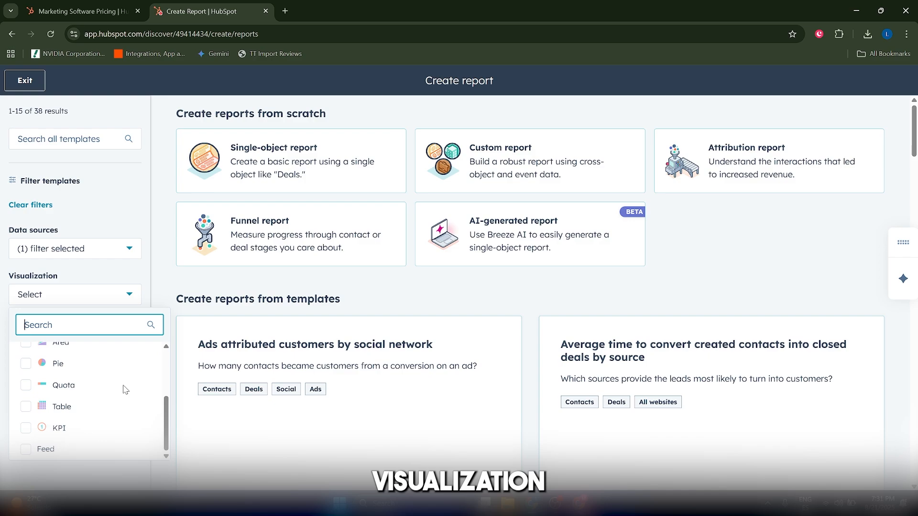
{"action": "scroll", "coordinate": [125, 389], "scroll_direction": "up", "scroll_amount": 2}
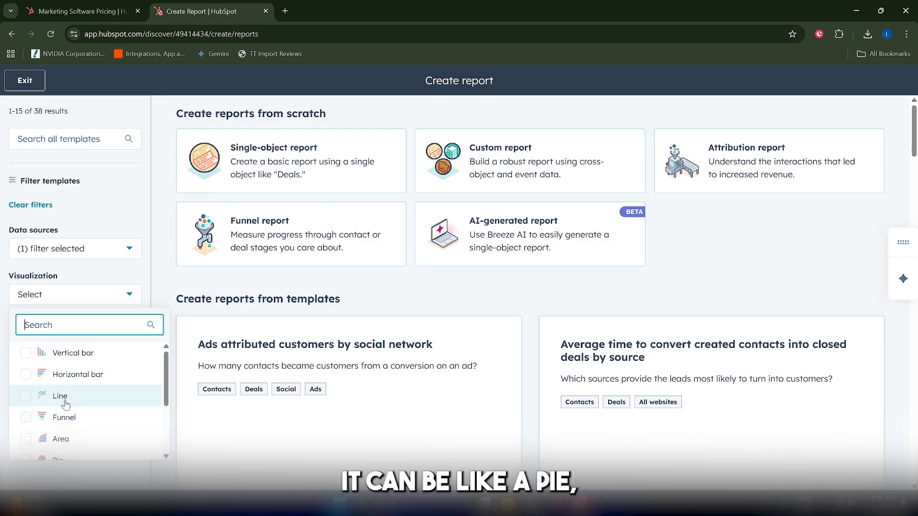
{"action": "scroll", "coordinate": [91, 383], "scroll_direction": "down", "scroll_amount": 3}
{"action": "scroll", "coordinate": [93, 387], "scroll_direction": "up", "scroll_amount": 1}
{"action": "scroll", "coordinate": [97, 431], "scroll_direction": "down", "scroll_amount": 2}
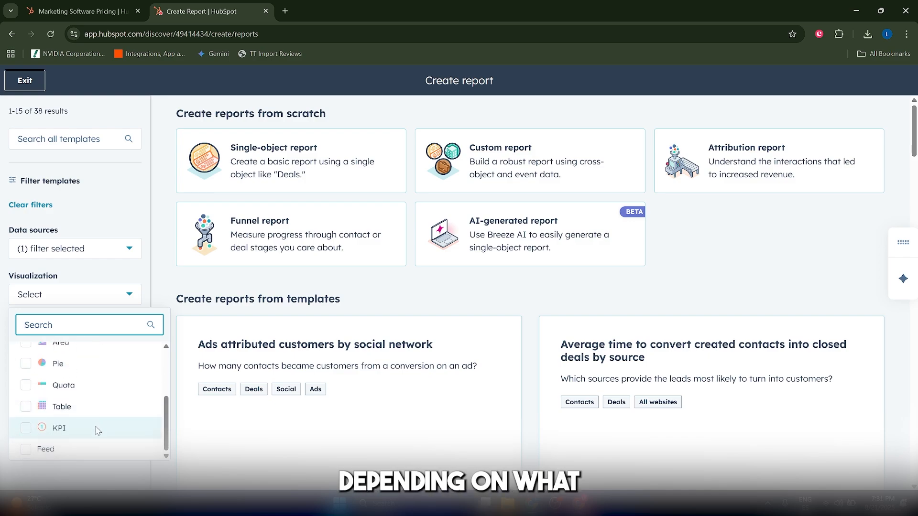
{"action": "scroll", "coordinate": [100, 426], "scroll_direction": "up", "scroll_amount": 2}
{"action": "left_click", "coordinate": [90, 418]}
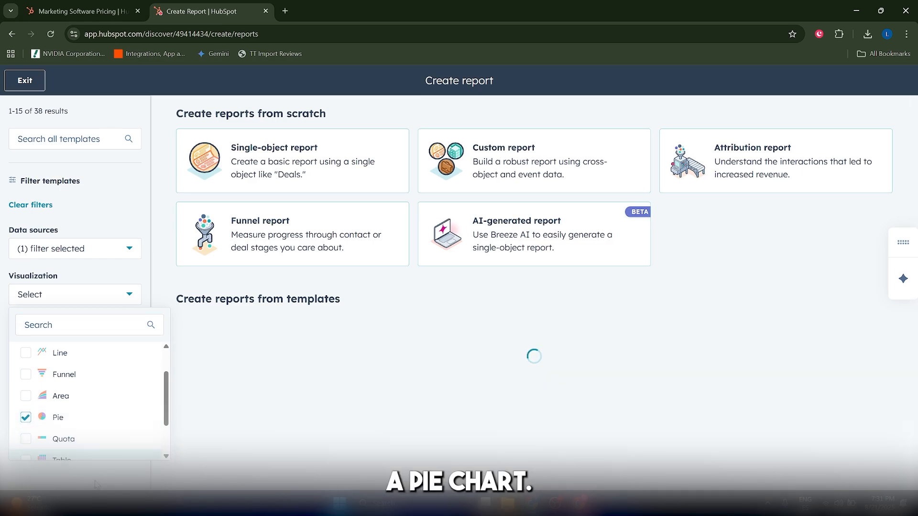
{"action": "left_click", "coordinate": [249, 368]}
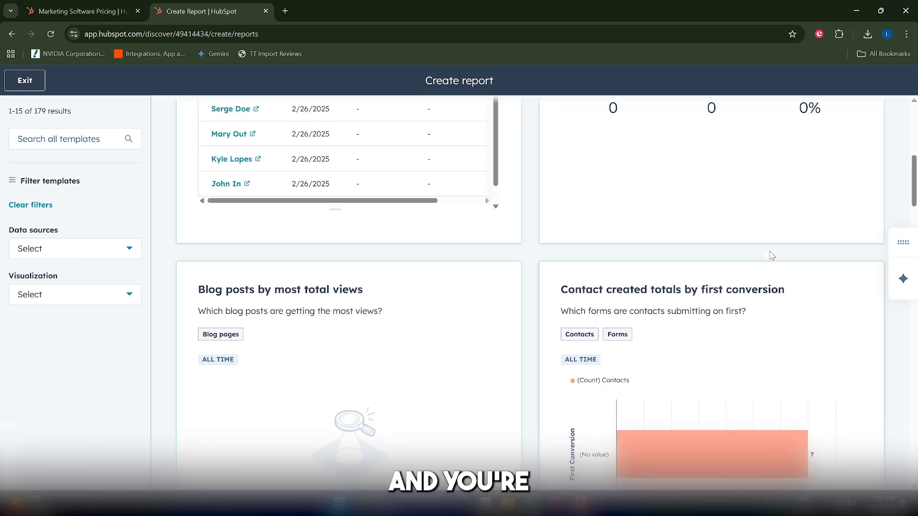
Step: Browse the ready-made report templates and their preview graphs
{"action": "scroll", "coordinate": [765, 268], "scroll_direction": "up", "scroll_amount": 8}
{"action": "scroll", "coordinate": [761, 279], "scroll_direction": "down", "scroll_amount": 9}
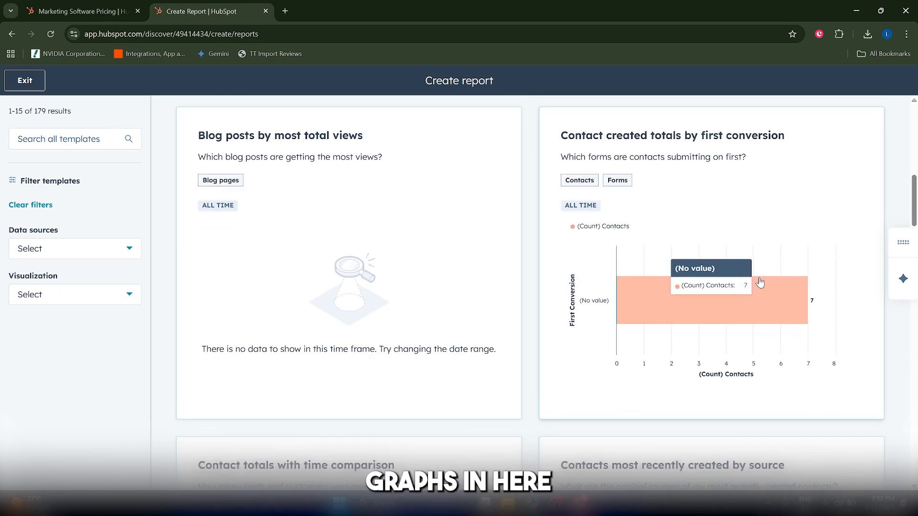
{"action": "scroll", "coordinate": [760, 282], "scroll_direction": "down", "scroll_amount": 15}
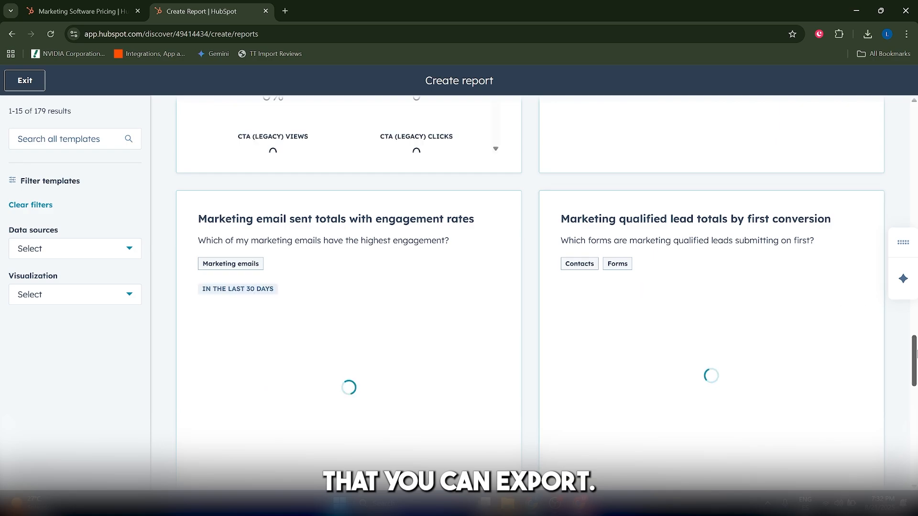
{"action": "scroll", "coordinate": [812, 334], "scroll_direction": "down", "scroll_amount": 5}
Step: Exit report creation and check the actions available for the Activity of recently created contacts report
{"action": "left_click", "coordinate": [24, 80]}
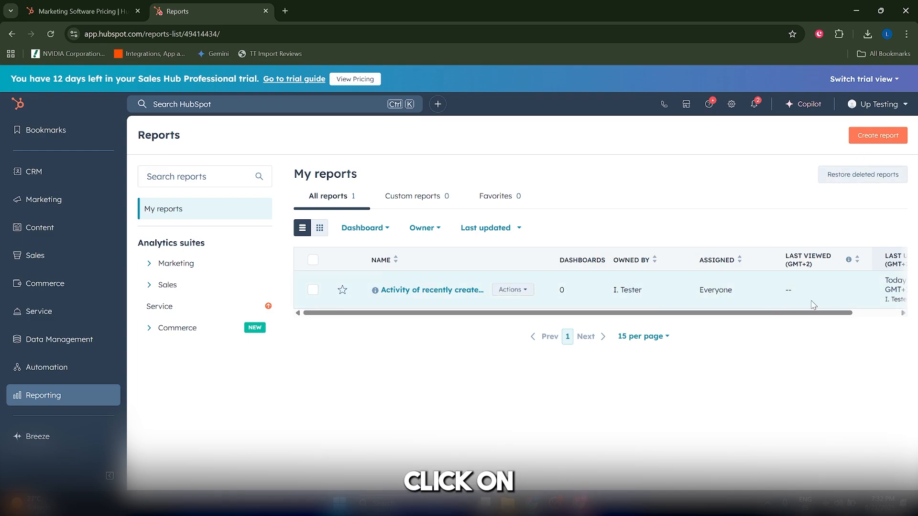
{"action": "left_click", "coordinate": [511, 290]}
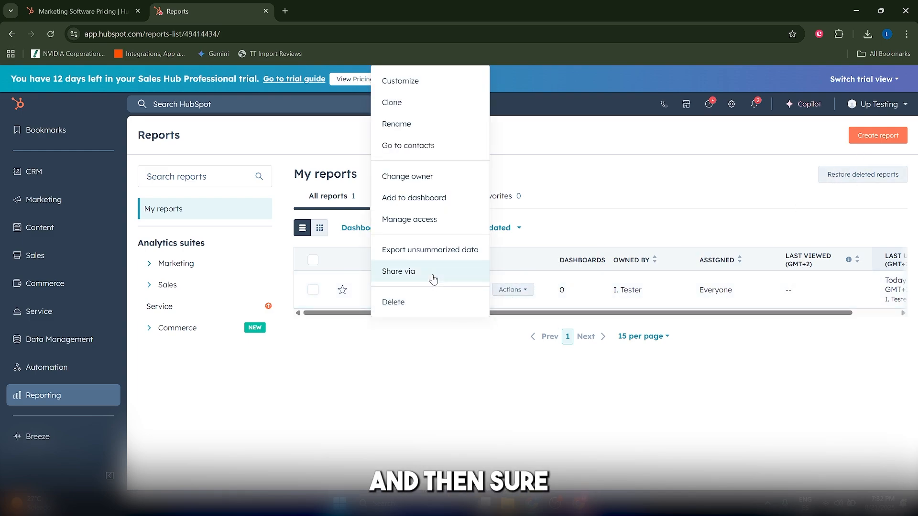
{"action": "left_click", "coordinate": [447, 373]}
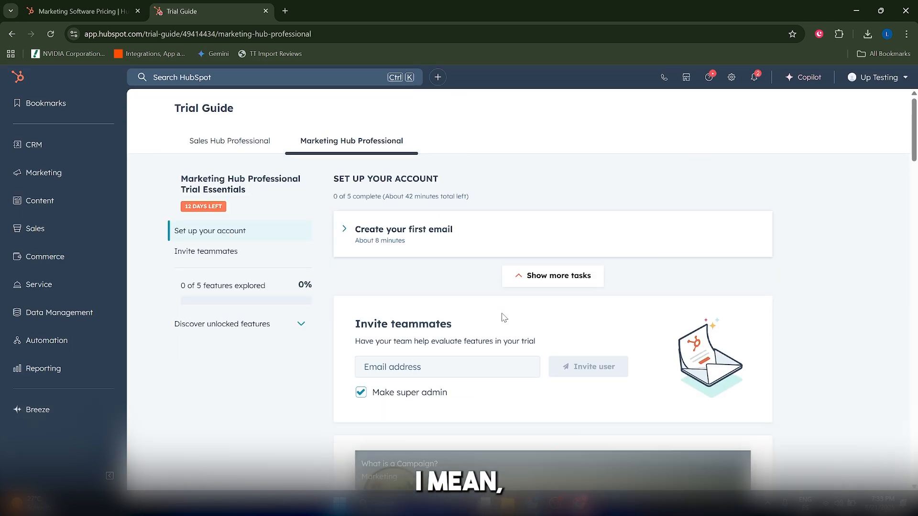
{"action": "scroll", "coordinate": [501, 318], "scroll_direction": "down", "scroll_amount": 3}
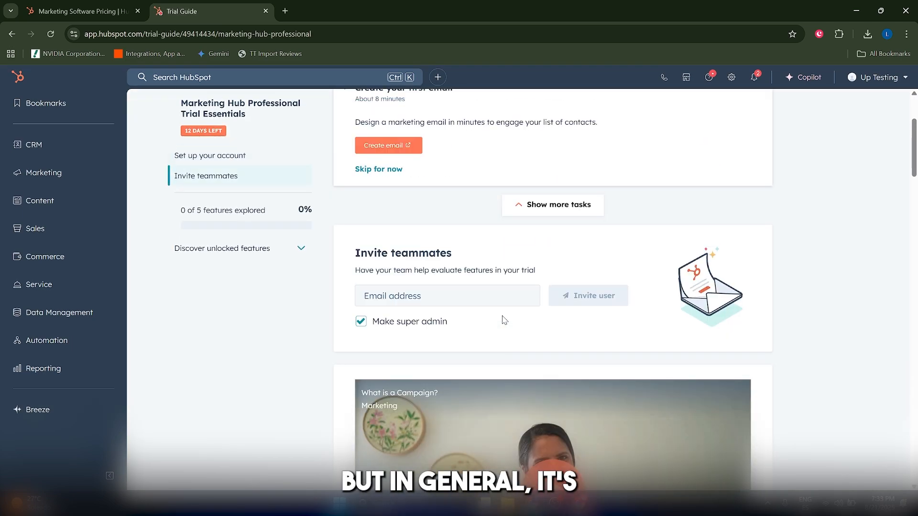
{"action": "scroll", "coordinate": [526, 332], "scroll_direction": "up", "scroll_amount": 3}
{"action": "left_click", "coordinate": [47, 145]}
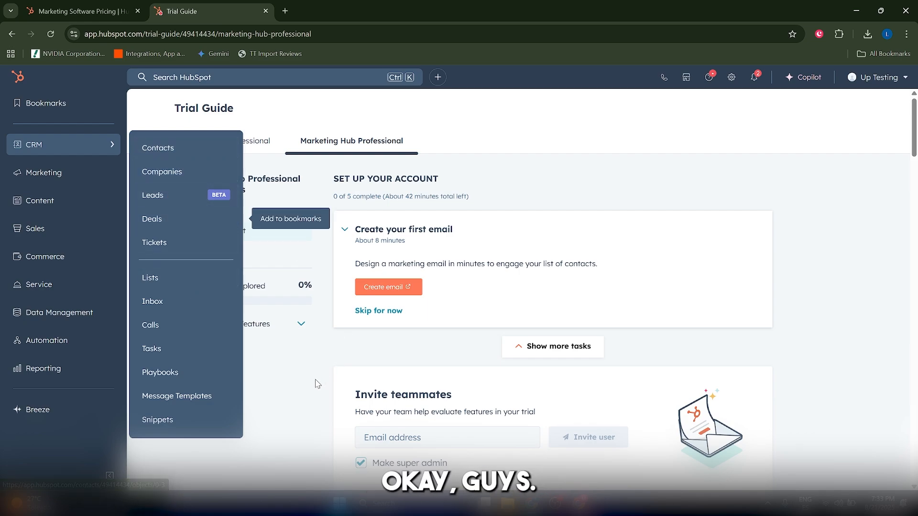
{"action": "scroll", "coordinate": [344, 361], "scroll_direction": "down", "scroll_amount": 3}
{"action": "scroll", "coordinate": [344, 360], "scroll_direction": "up", "scroll_amount": 3}
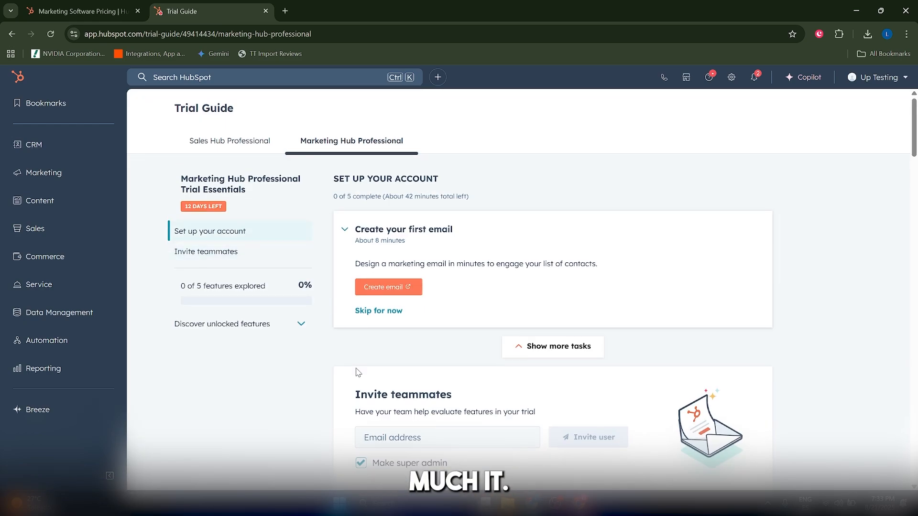